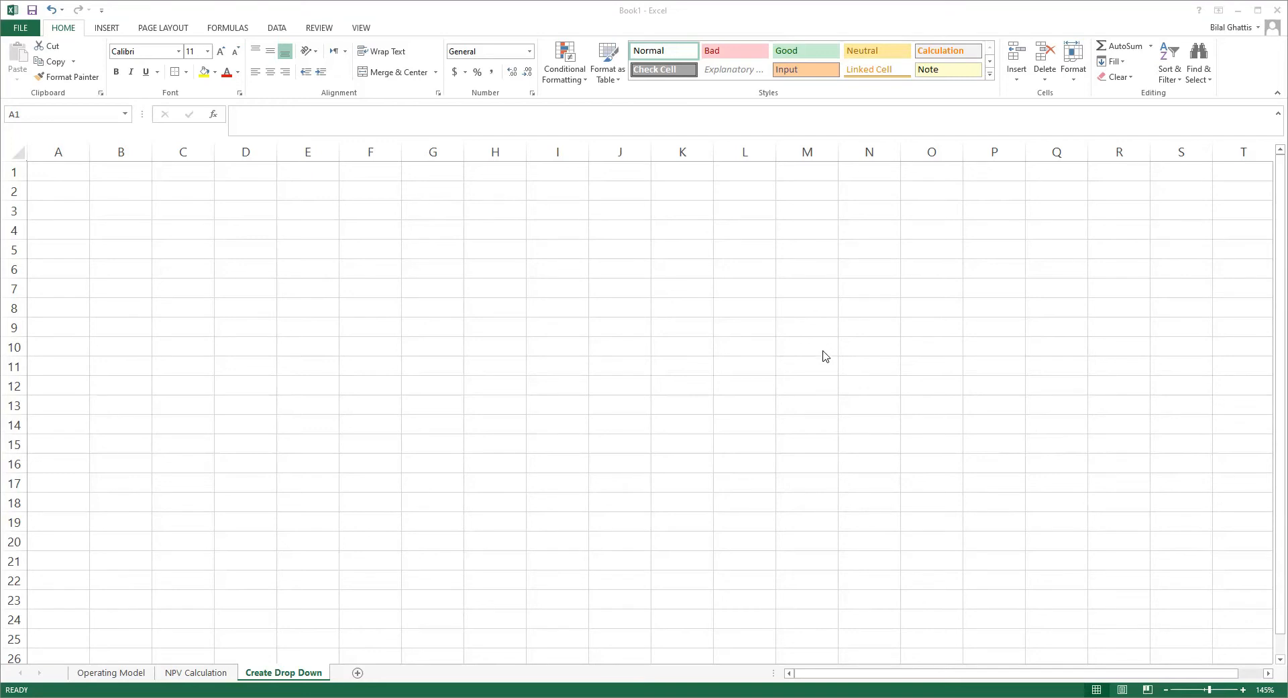
Step: Start a data validation rule on cell A1 that allows only a List
click(277, 28)
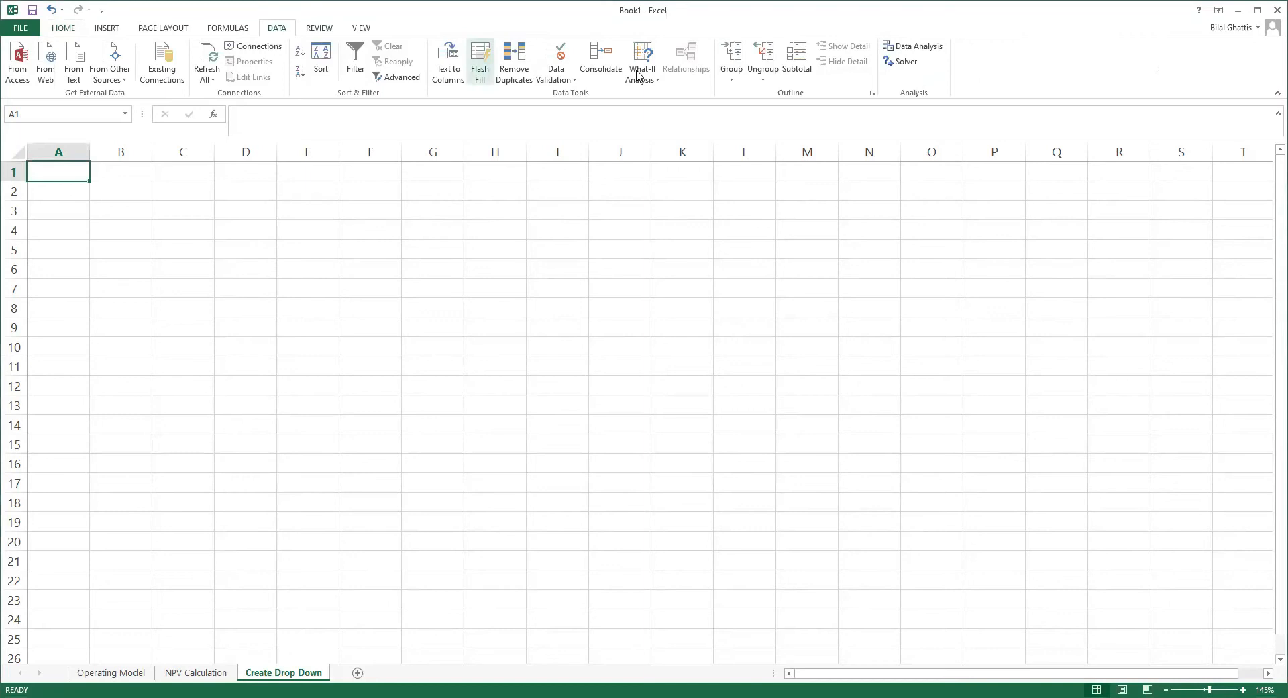
click(573, 81)
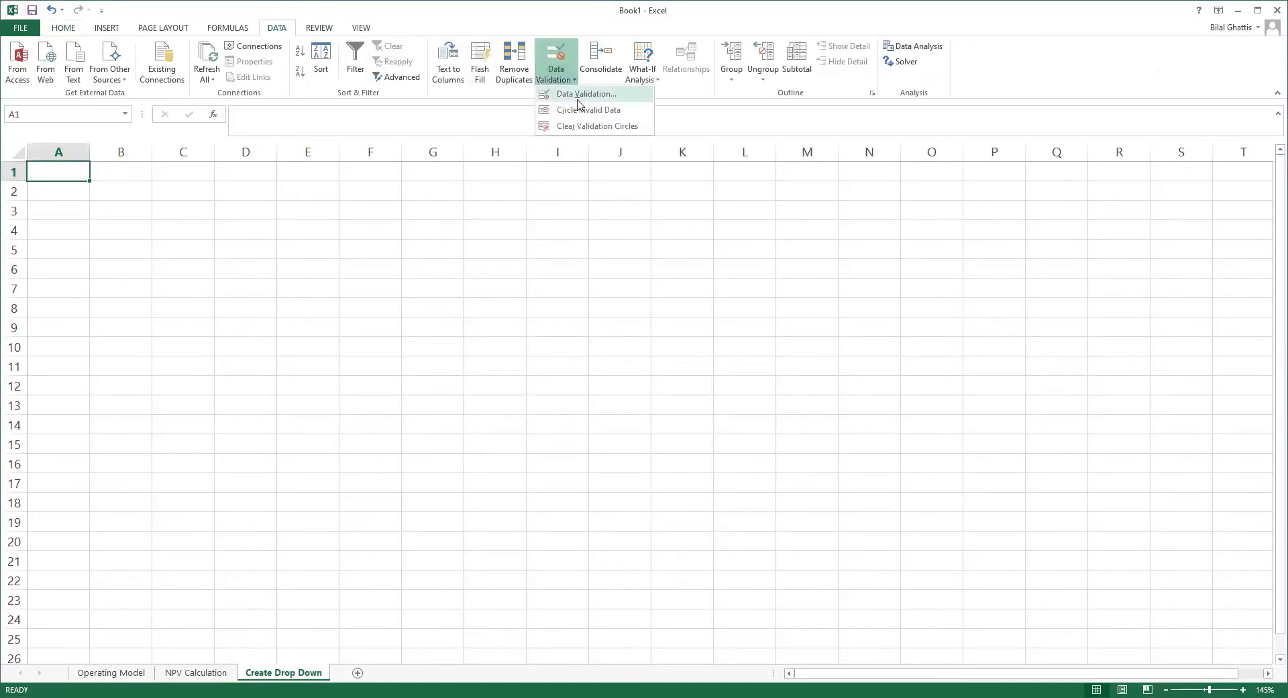
click(578, 100)
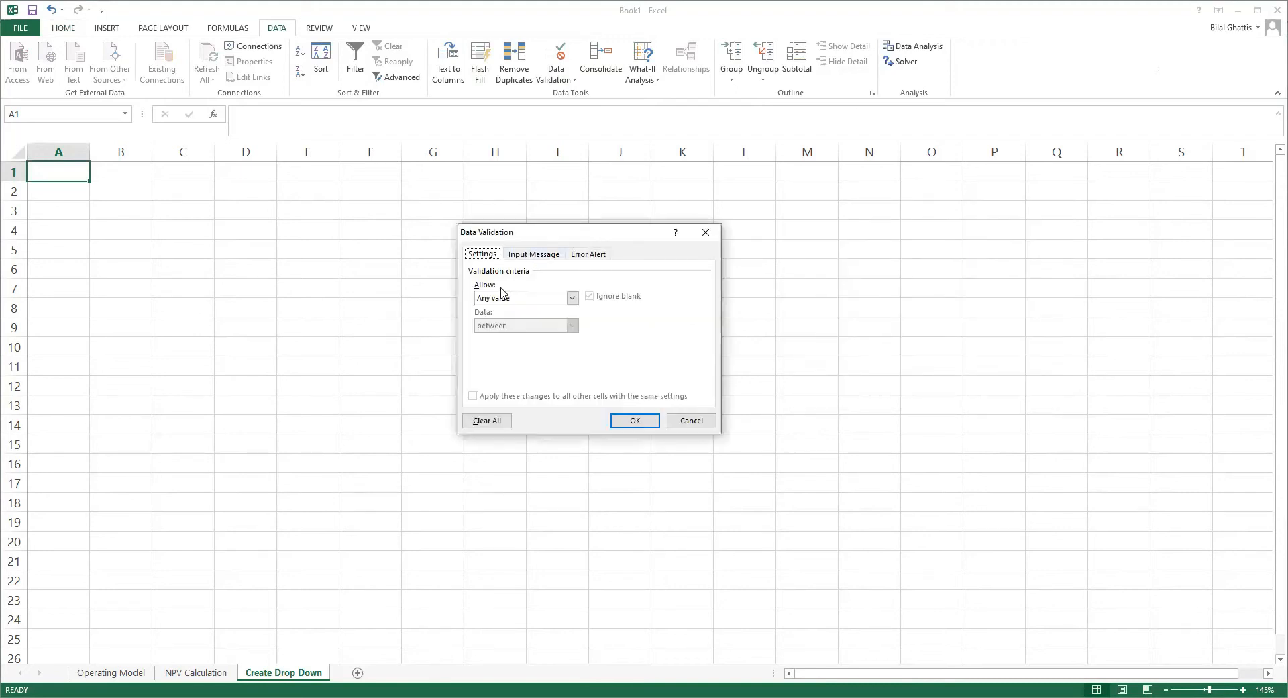
click(504, 297)
click(498, 336)
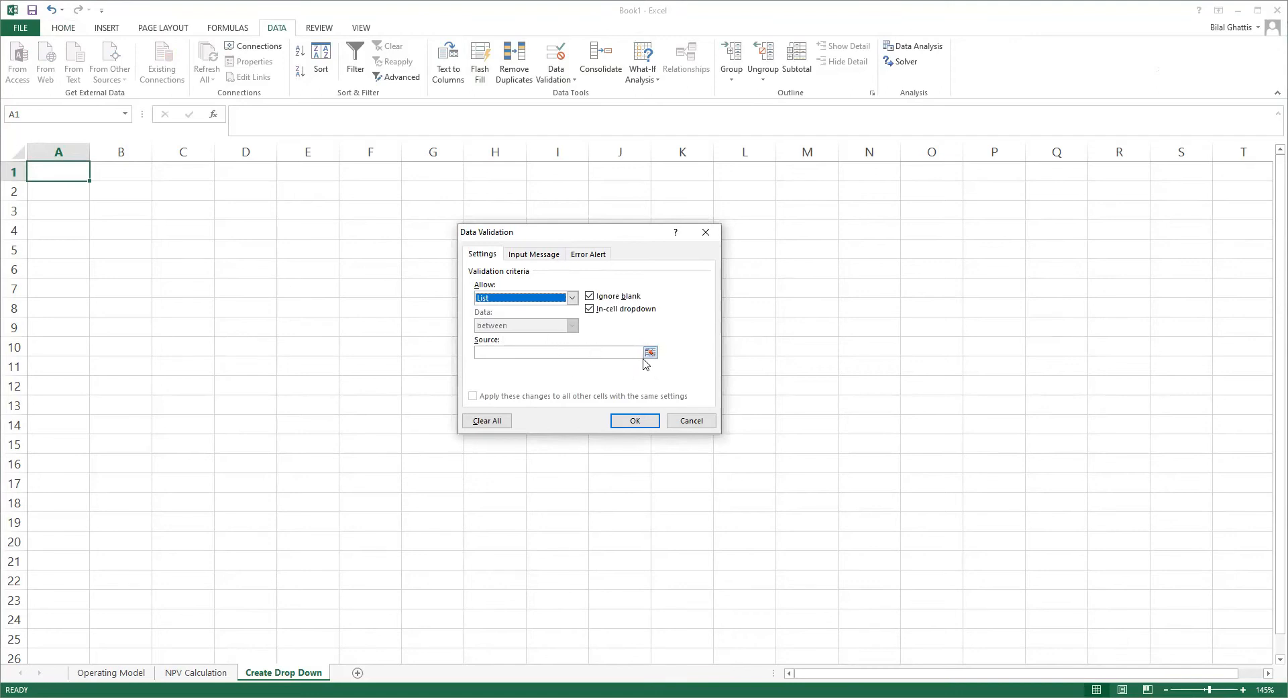
click(576, 354)
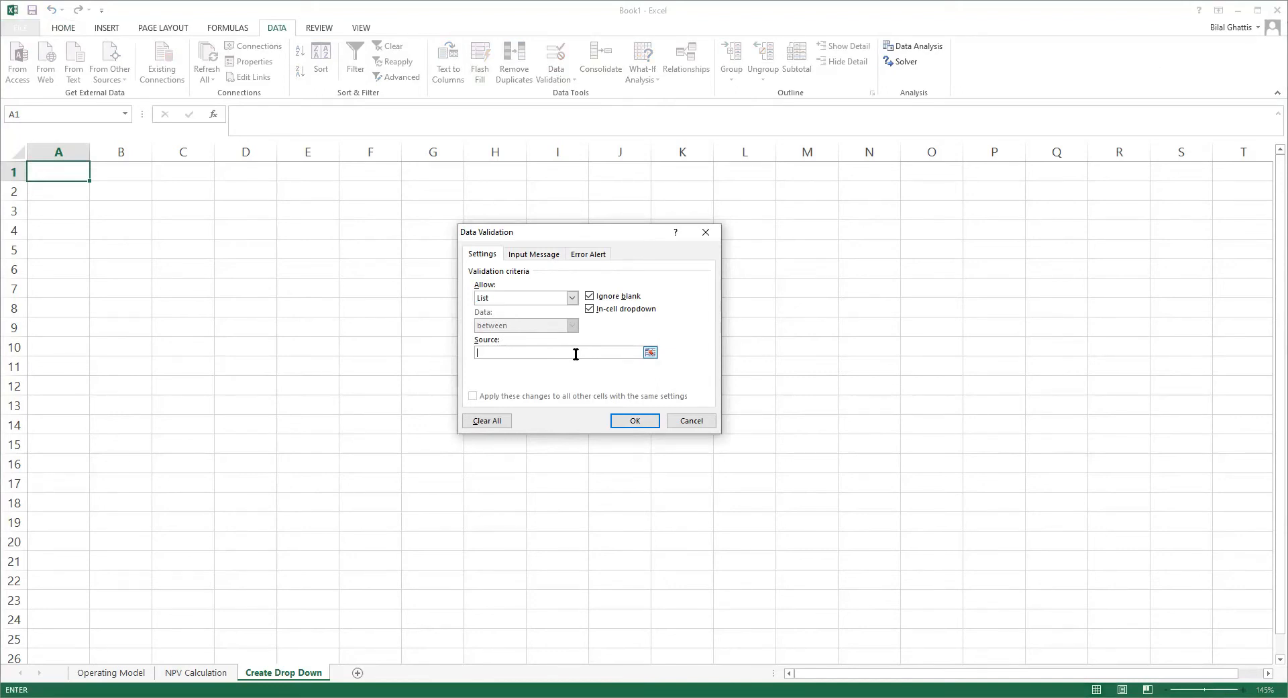
text(Accounting, Financ)
text(e, Internal Aud)
text(it, External audit)
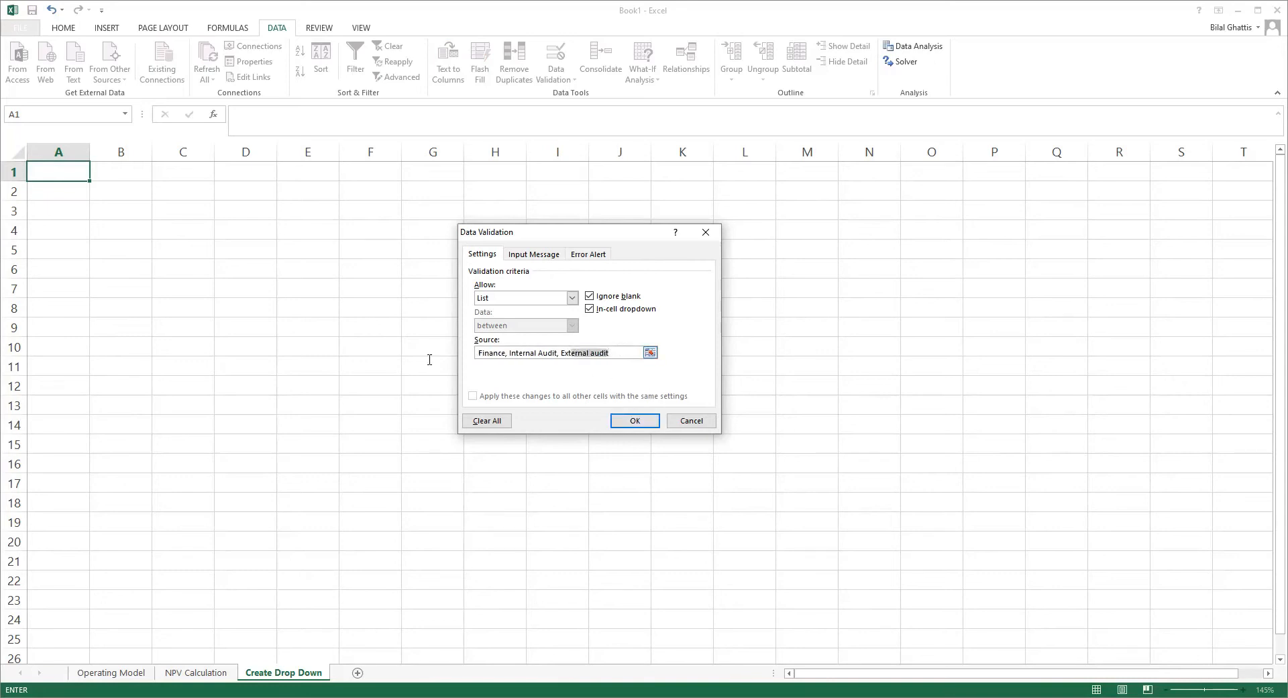
drag(611, 353, 426, 350)
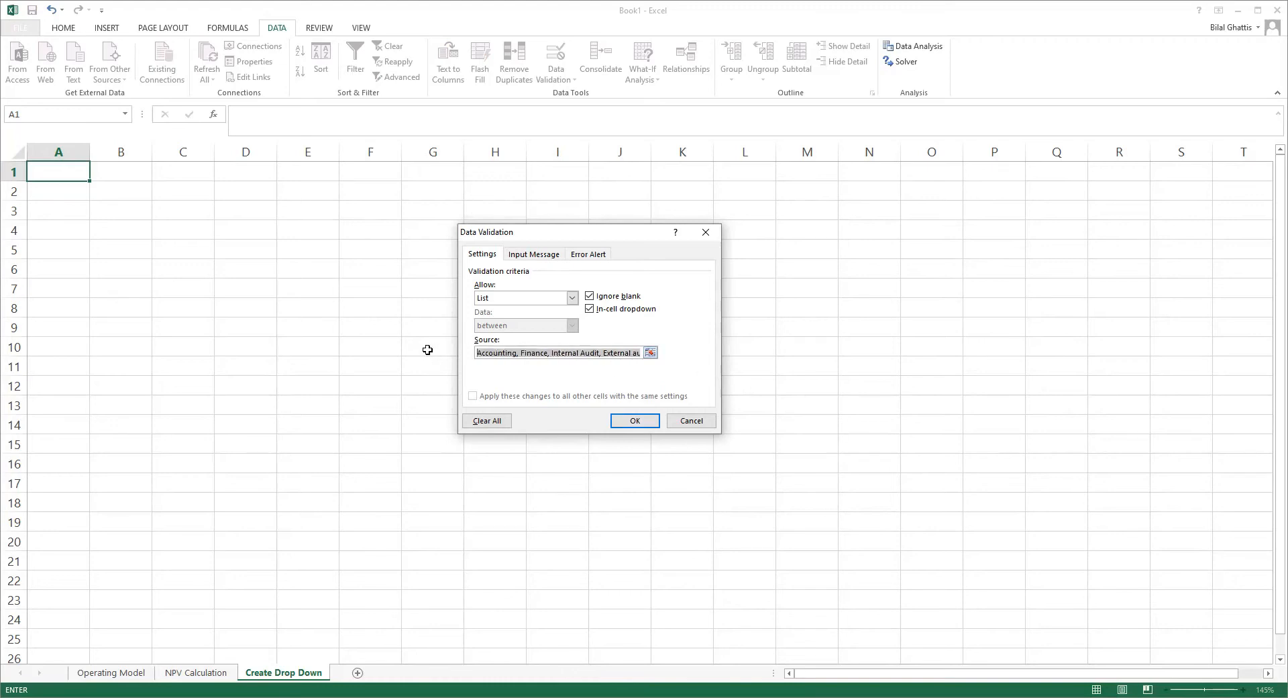
key(BackSpace)
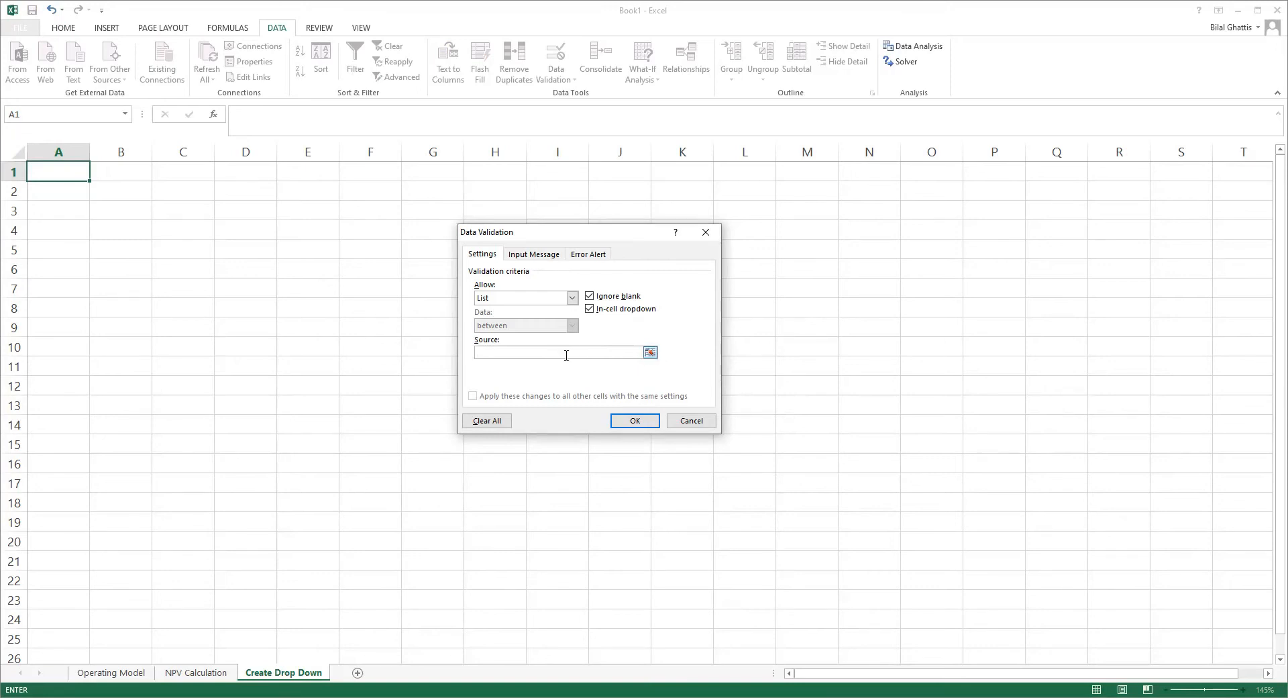
Step: Set the list source to "Accounting, Finance, Internal Audit" and apply the validation to A1
text(Accounting, Finance, Internal Audit)
click(636, 420)
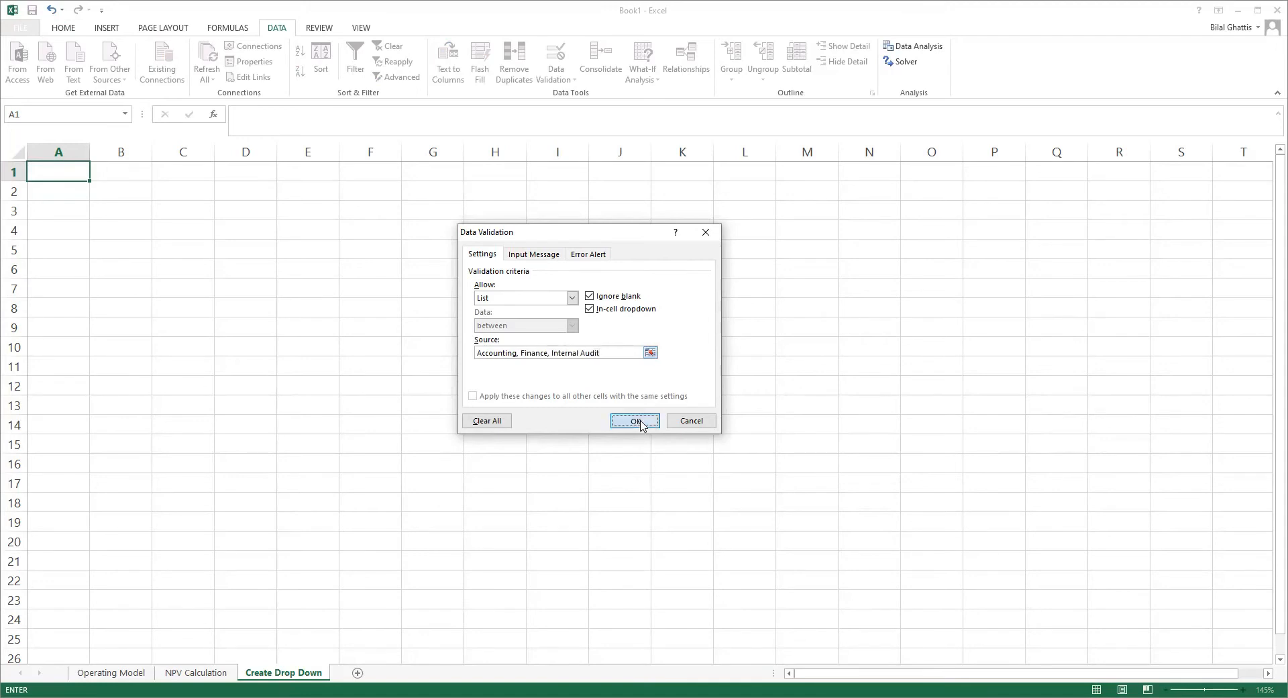
Step: Display the drop-down choices in cell A1 and close the list without choosing one
scroll(103, 201, up, 6)
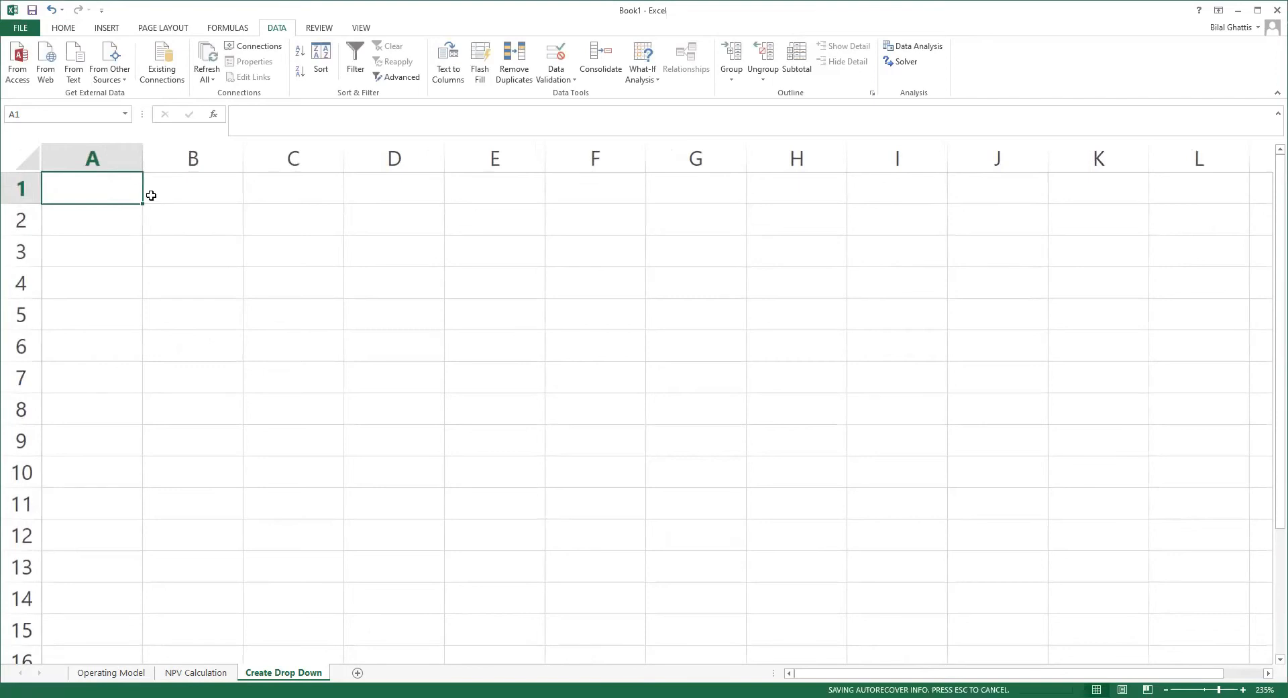
click(196, 199)
click(108, 196)
click(148, 197)
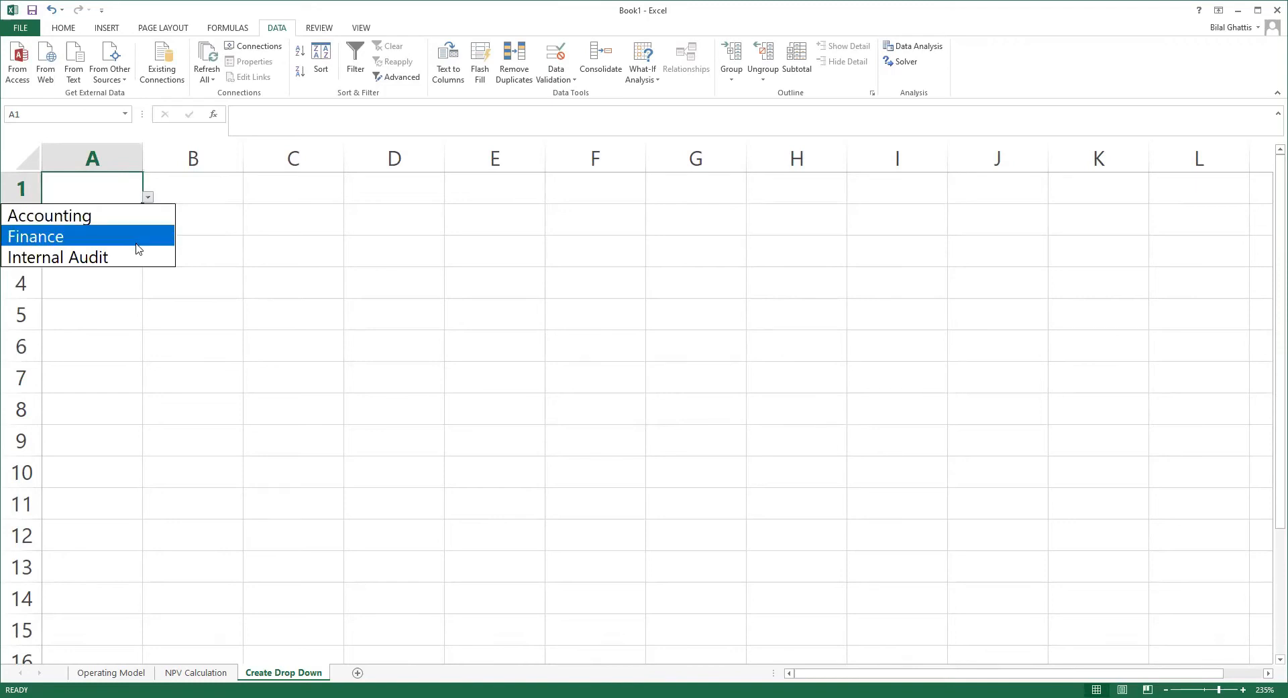
click(195, 190)
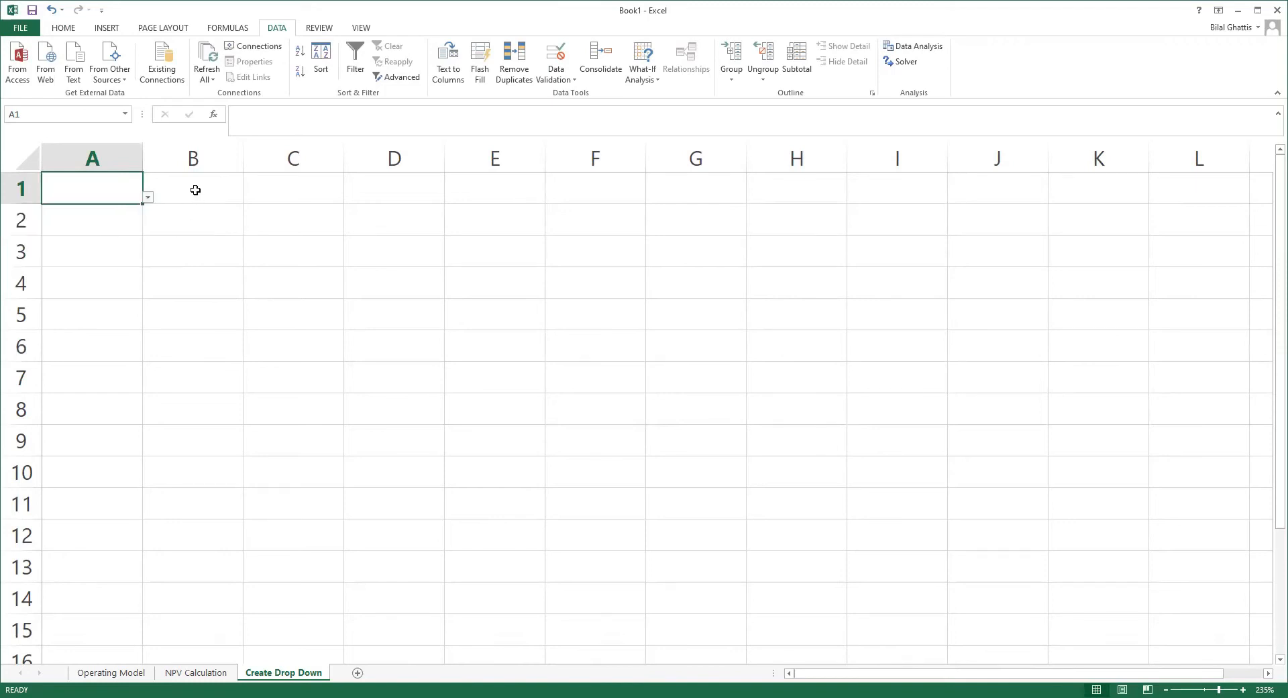
Step: Reopen A1's drop-down and move through the Accounting, Finance and Internal Audit choices, leaving the cell empty
click(195, 190)
key(Left)
key(alt+Down)
key(Down)
key(Down)
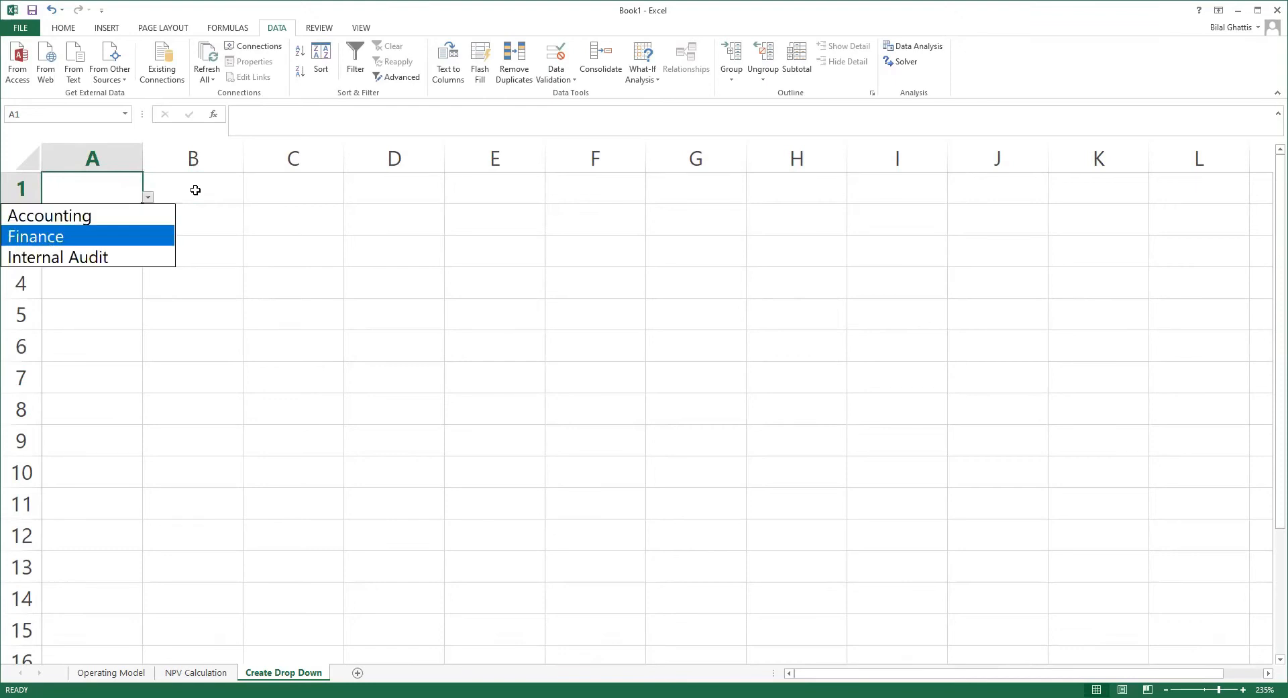
click(196, 190)
key(Right)
key(Left)
key(Left)
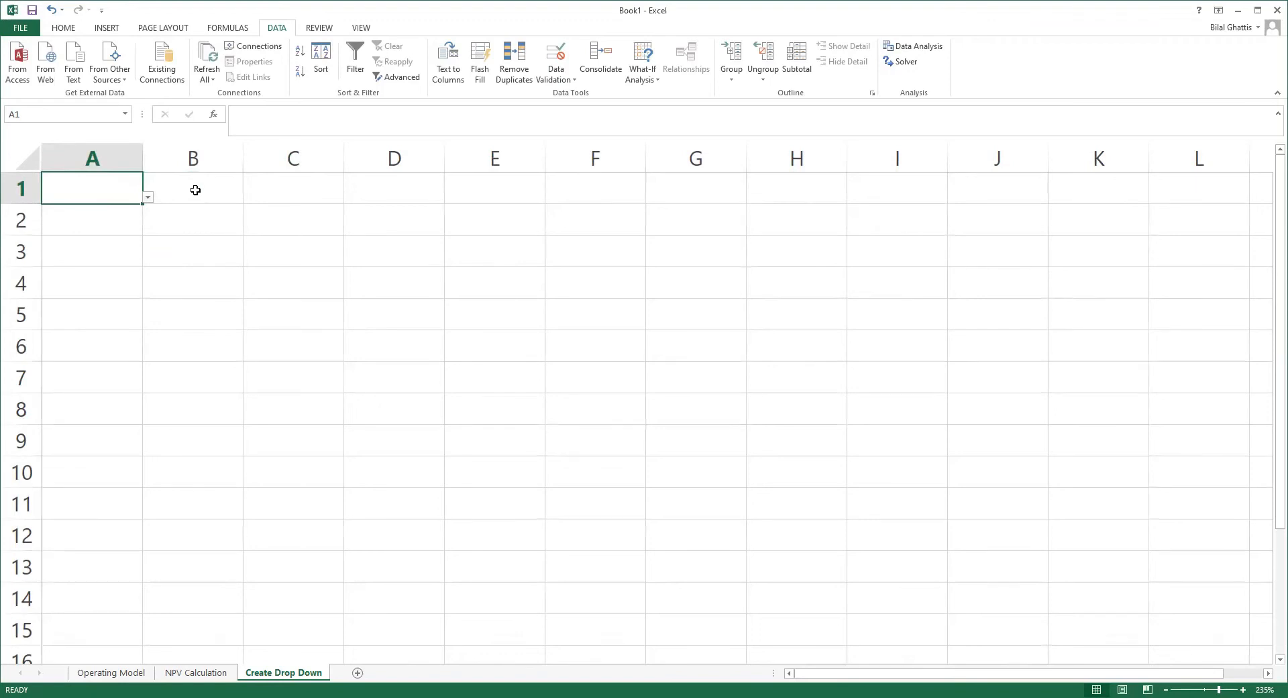
key(alt+Down)
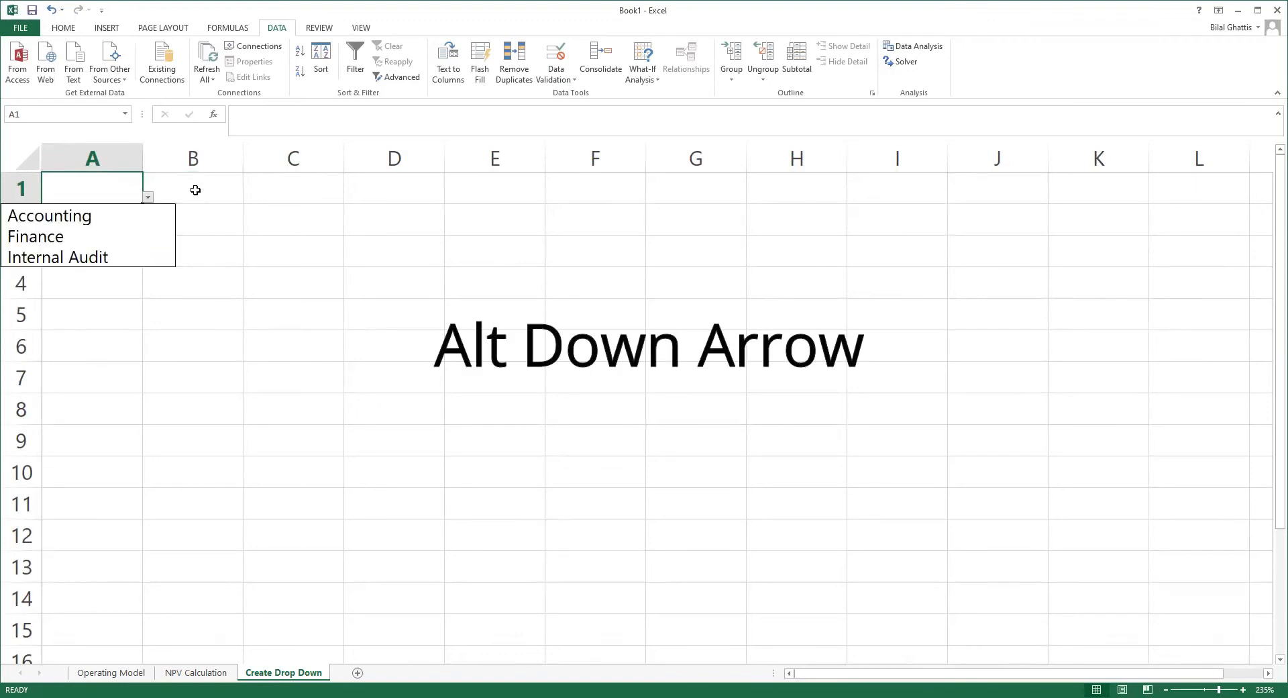
key(Down)
key(Down)
key(Down)
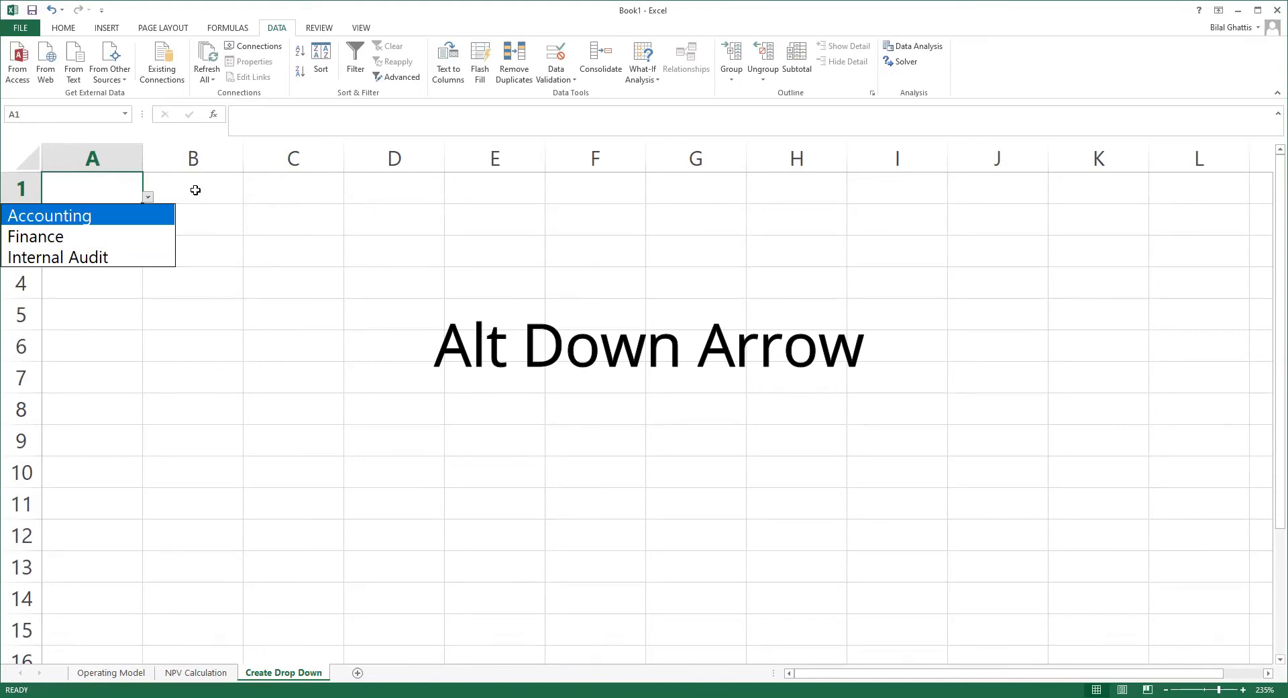
key(Up)
key(Up)
key(Down)
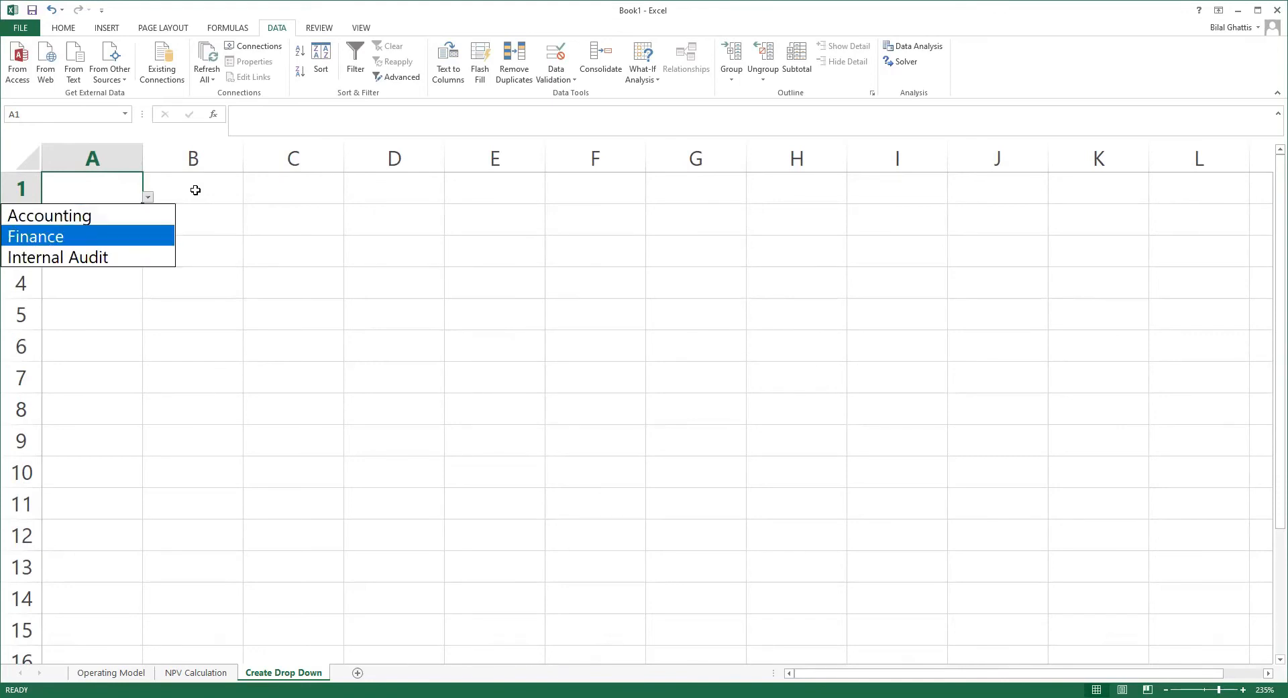
key(Up)
key(Down)
key(Down)
key(Up)
key(Escape)
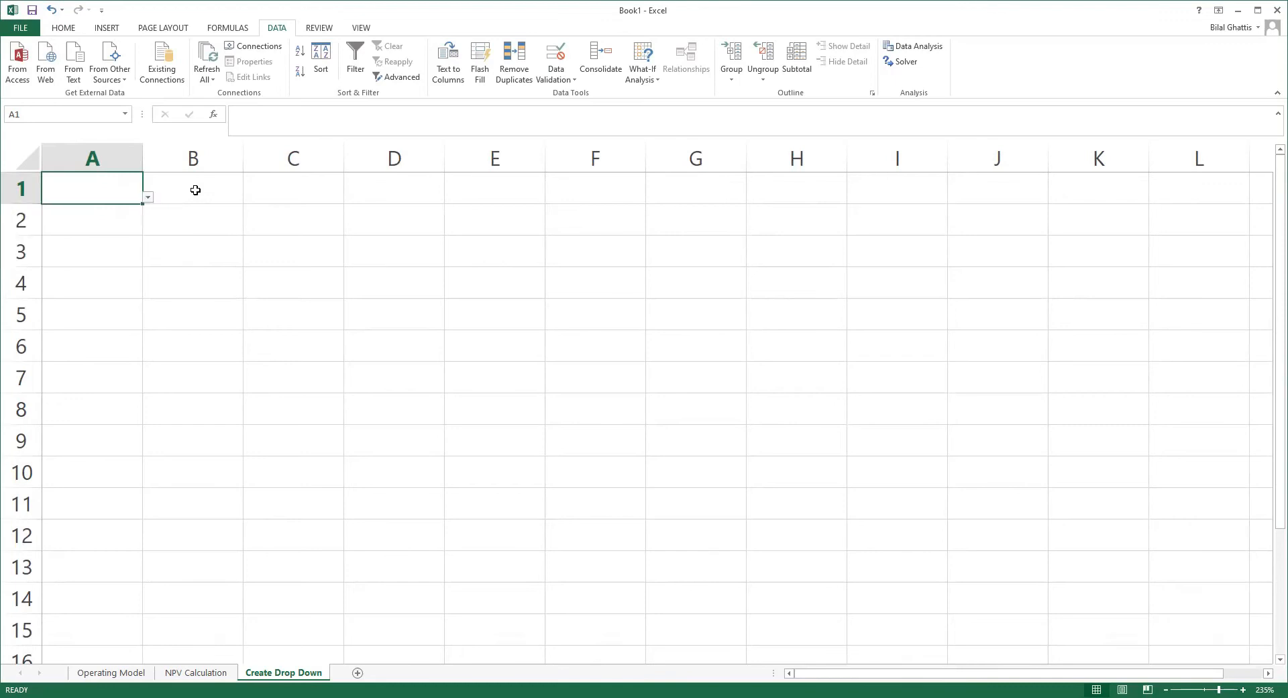
key(Right)
key(Down)
key(Right)
key(Up)
key(Left)
key(Left)
key(Down)
key(Right)
key(Up)
key(Left)
key(Down)
key(Right)
key(Up)
key(Left)
key(Down)
key(Down)
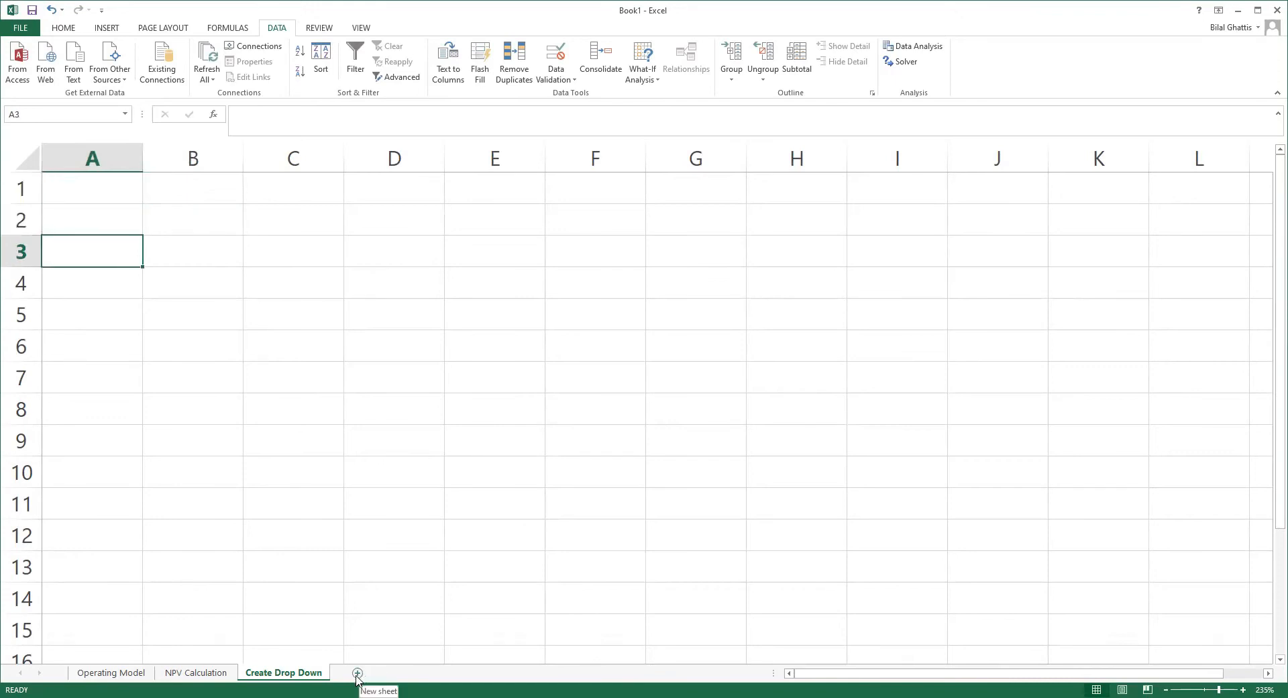
Step: Enter Accounting, Finance and Audit in cells G2 to G4
click(685, 218)
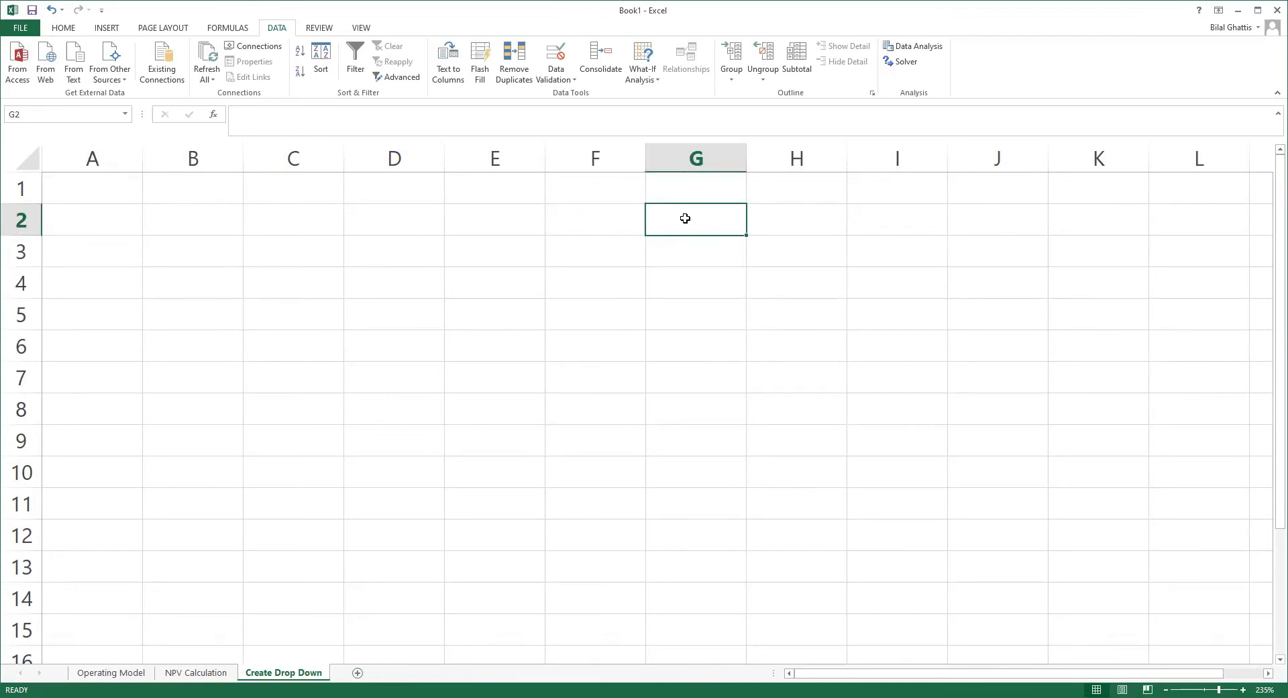
text(Accounting)
key(Return)
text(Finance)
key(Return)
text(Audit)
key(Return)
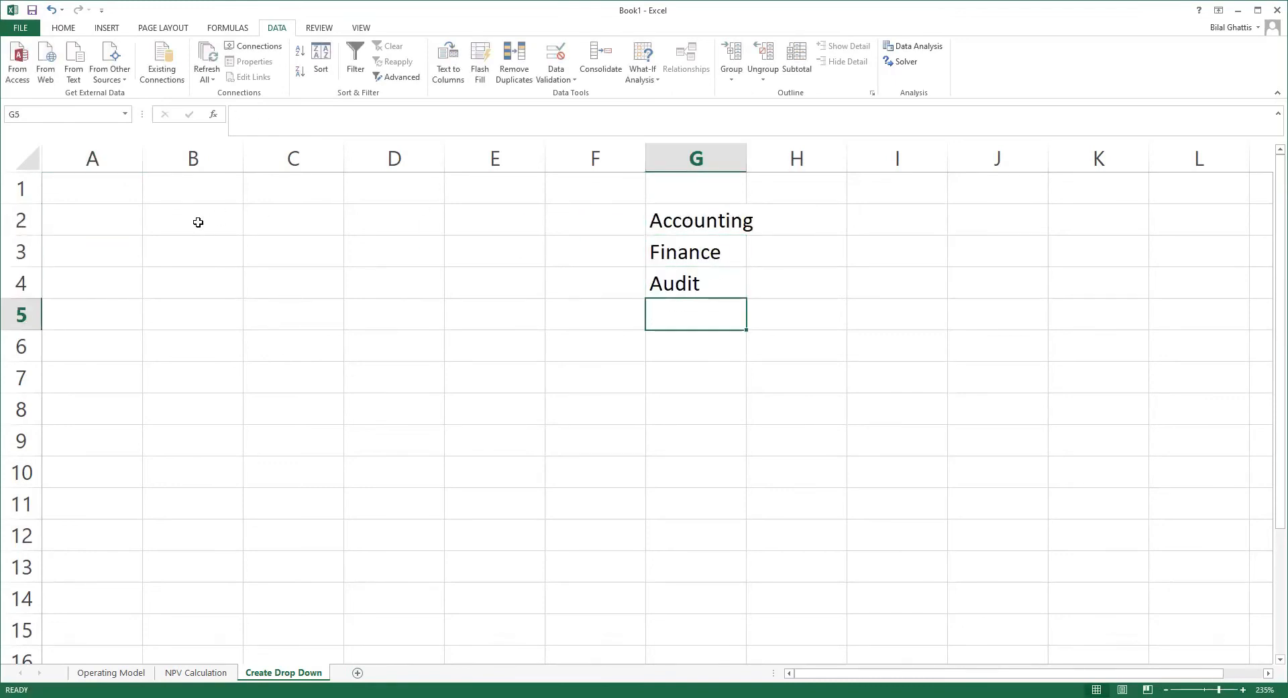
Step: Add a List data validation to cell B1 with G2:G4 as its source and check its drop-down choices
click(195, 190)
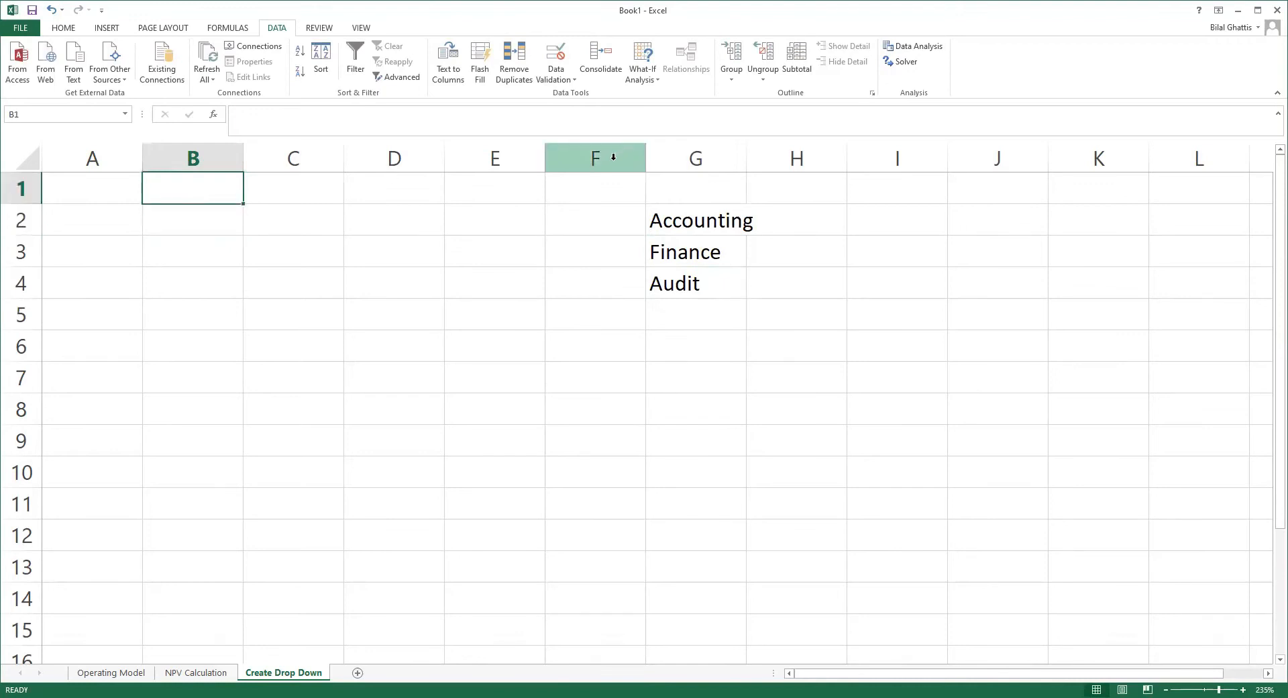
click(557, 75)
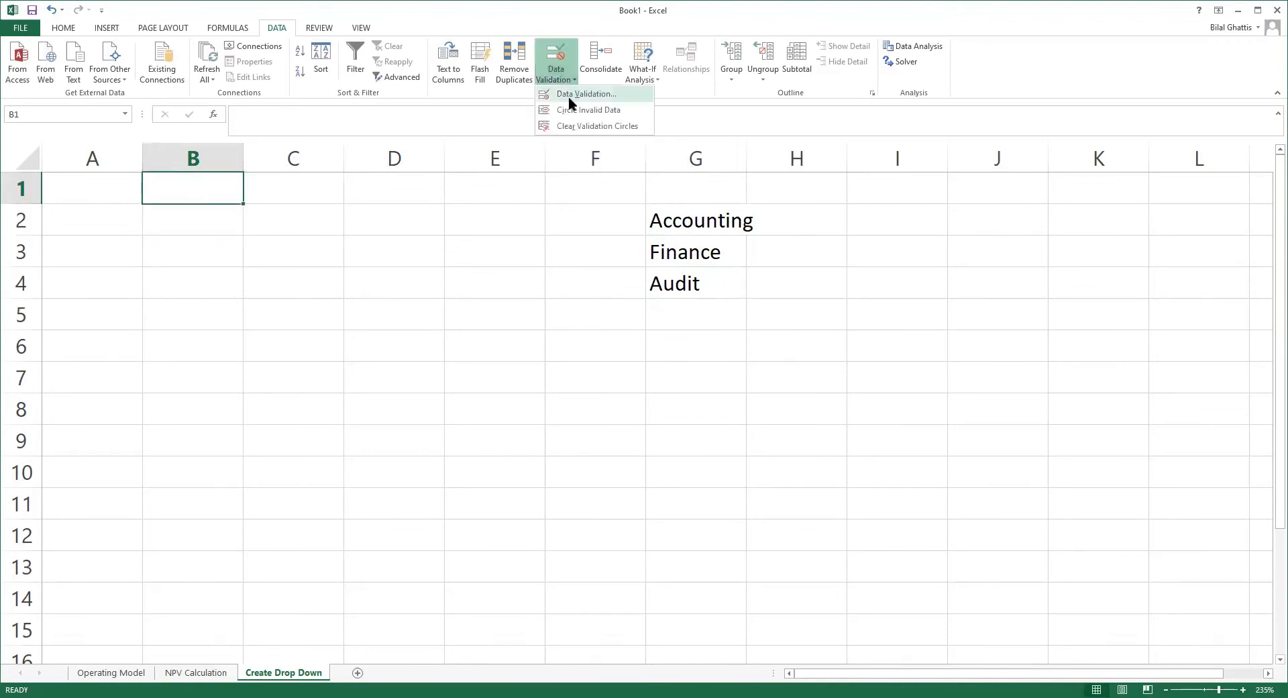
click(569, 95)
click(534, 300)
click(510, 337)
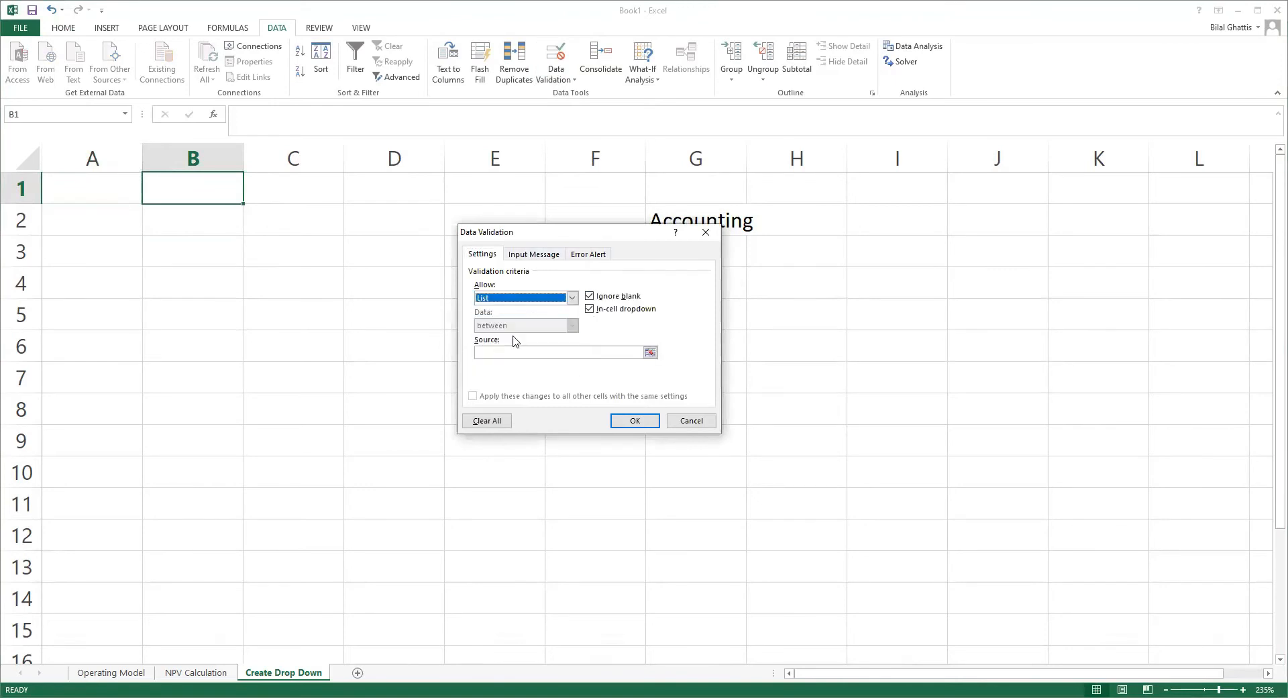
click(649, 354)
drag(737, 220, 731, 284)
click(713, 248)
click(635, 423)
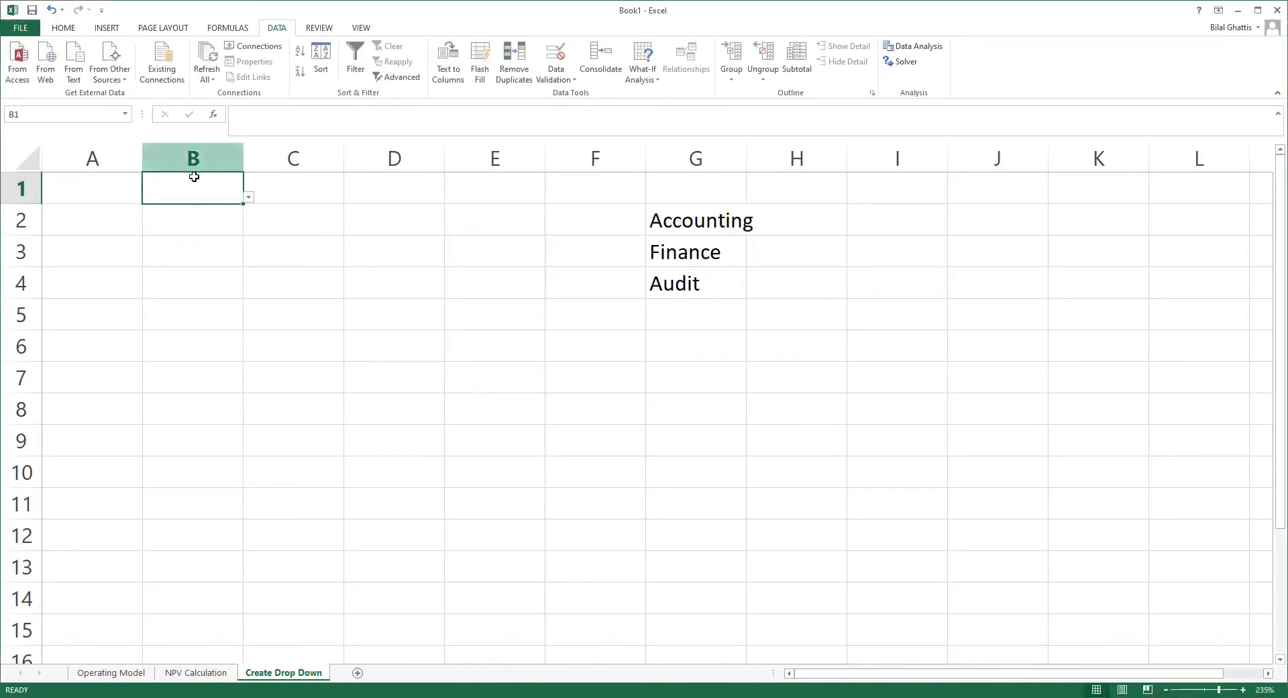
click(248, 197)
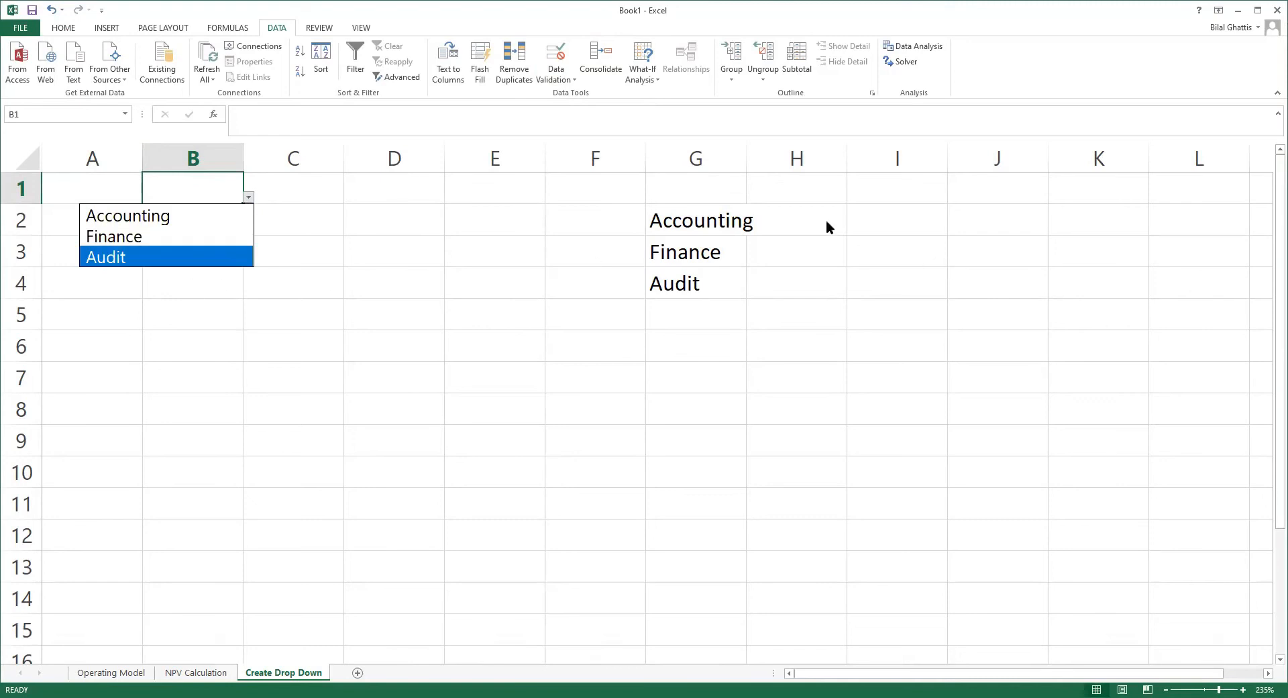
click(383, 264)
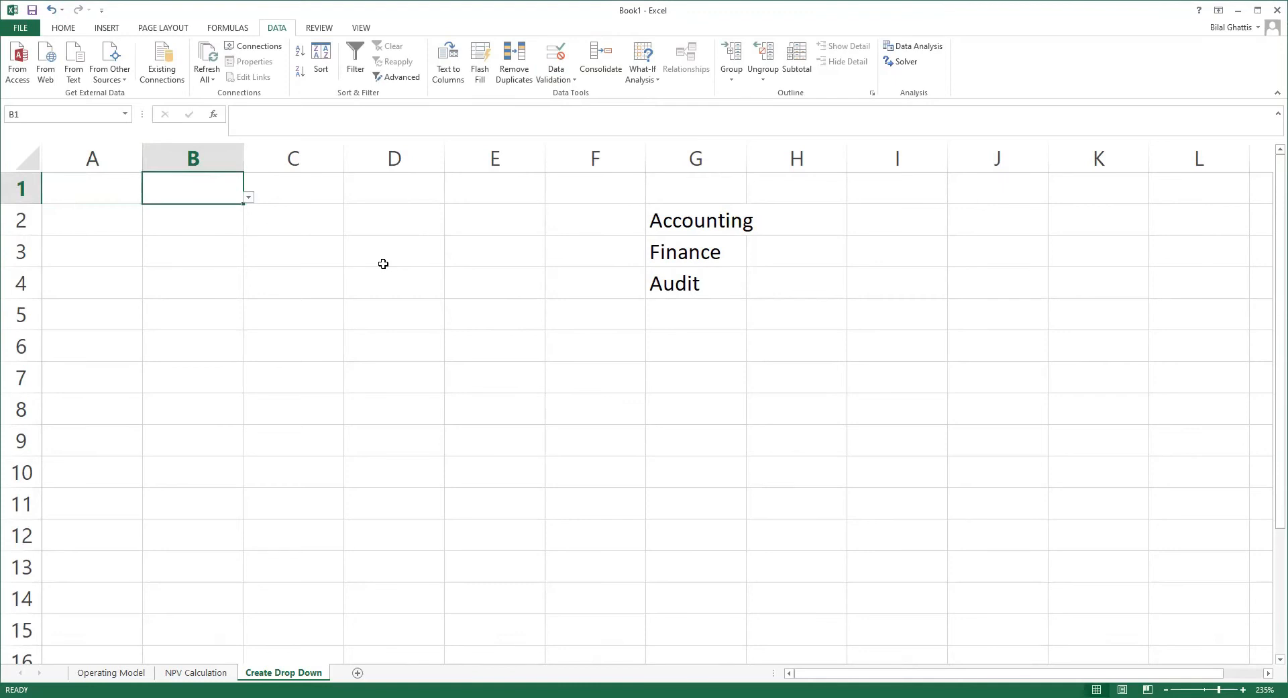
Step: Review the cash flow inputs on the NPV Calculation sheet and the summary on the Operating Model sheet
click(167, 677)
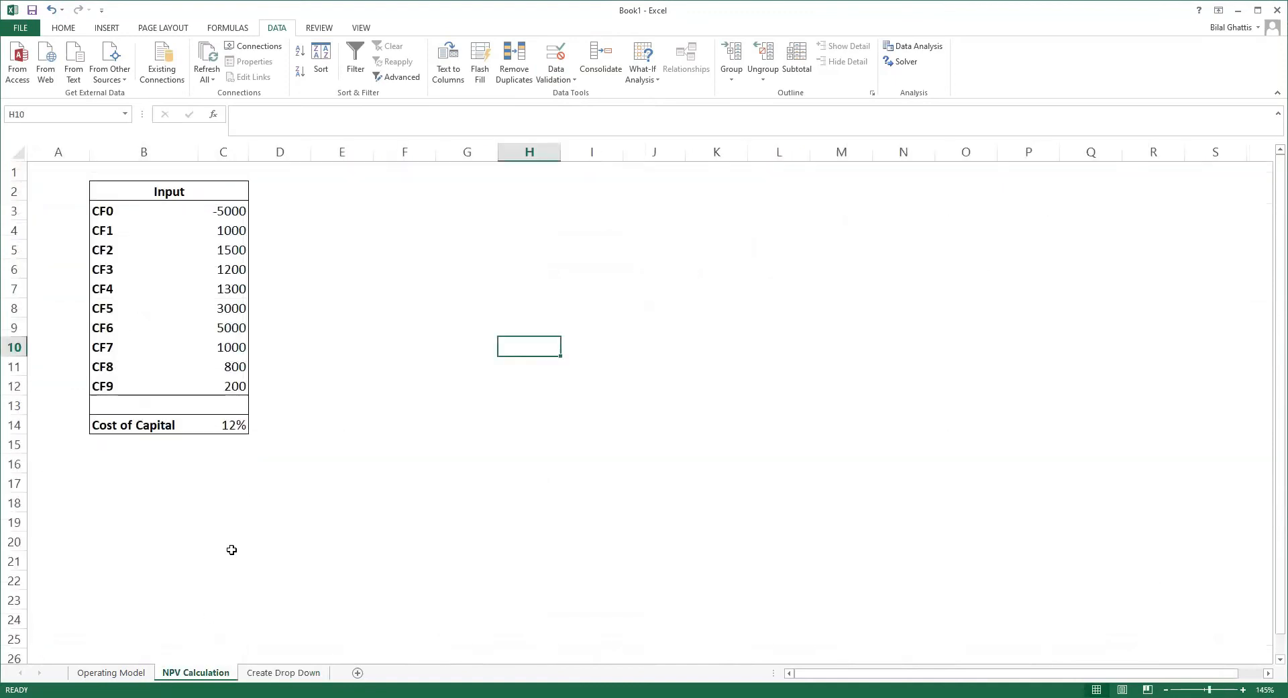
click(121, 673)
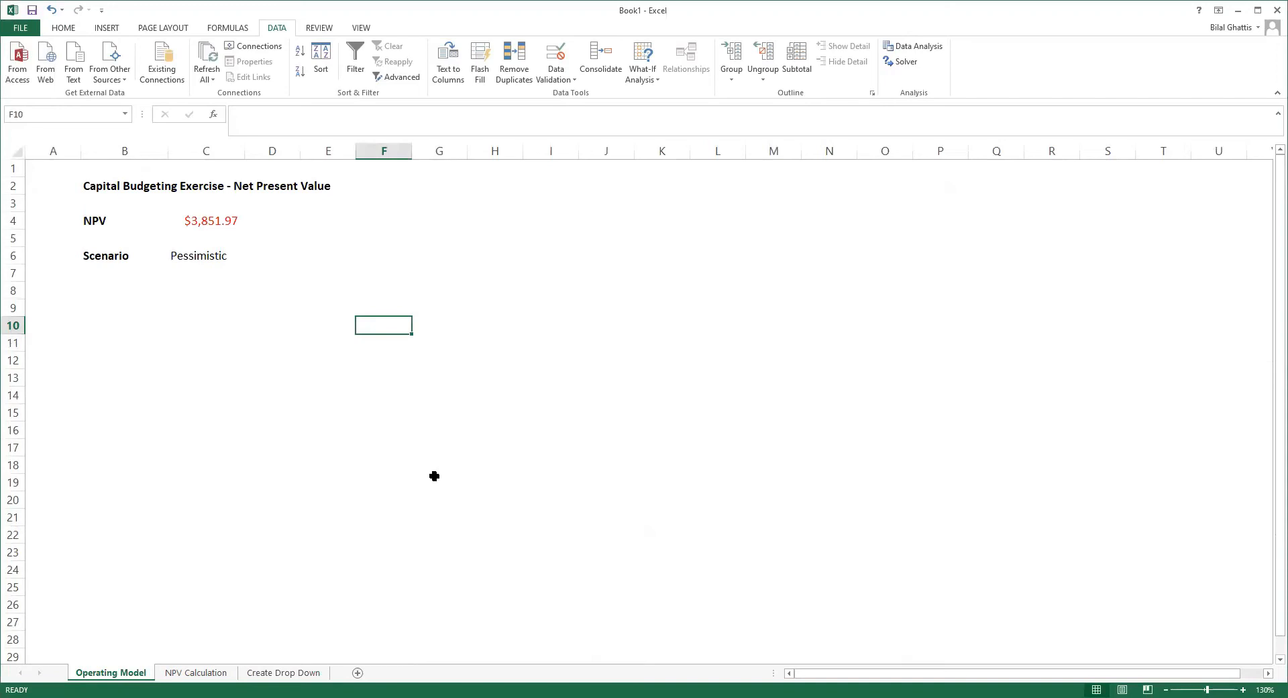
click(208, 674)
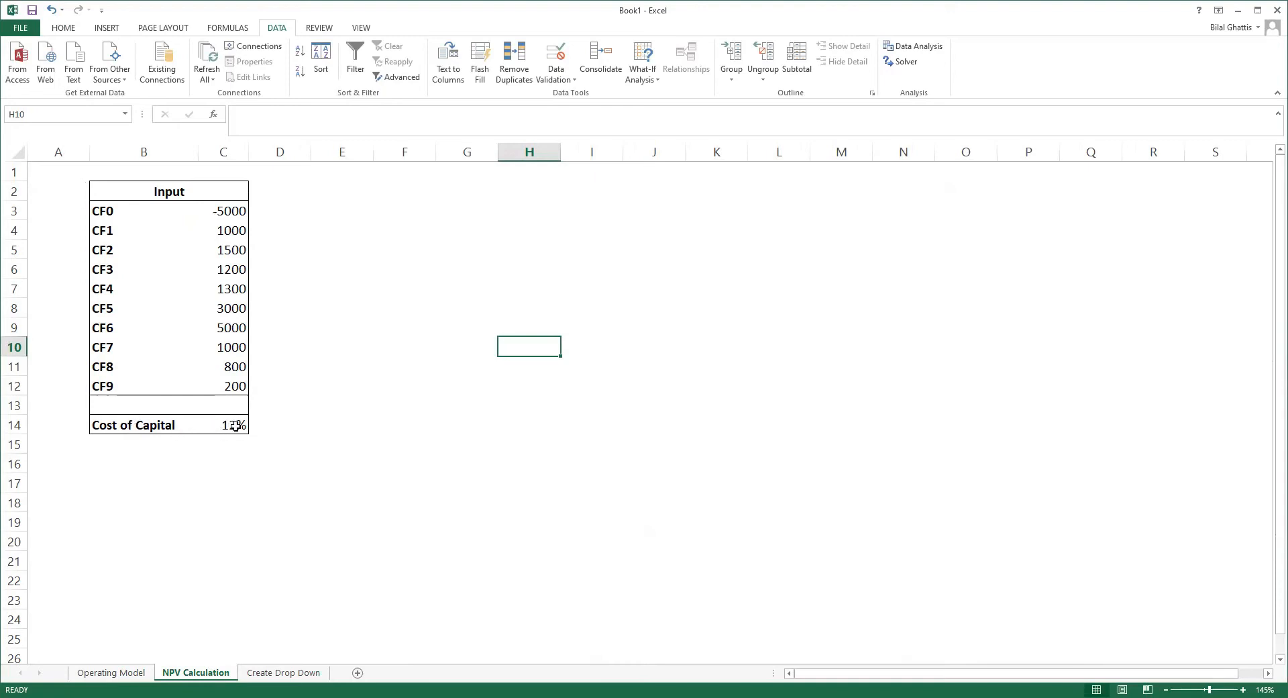
click(119, 674)
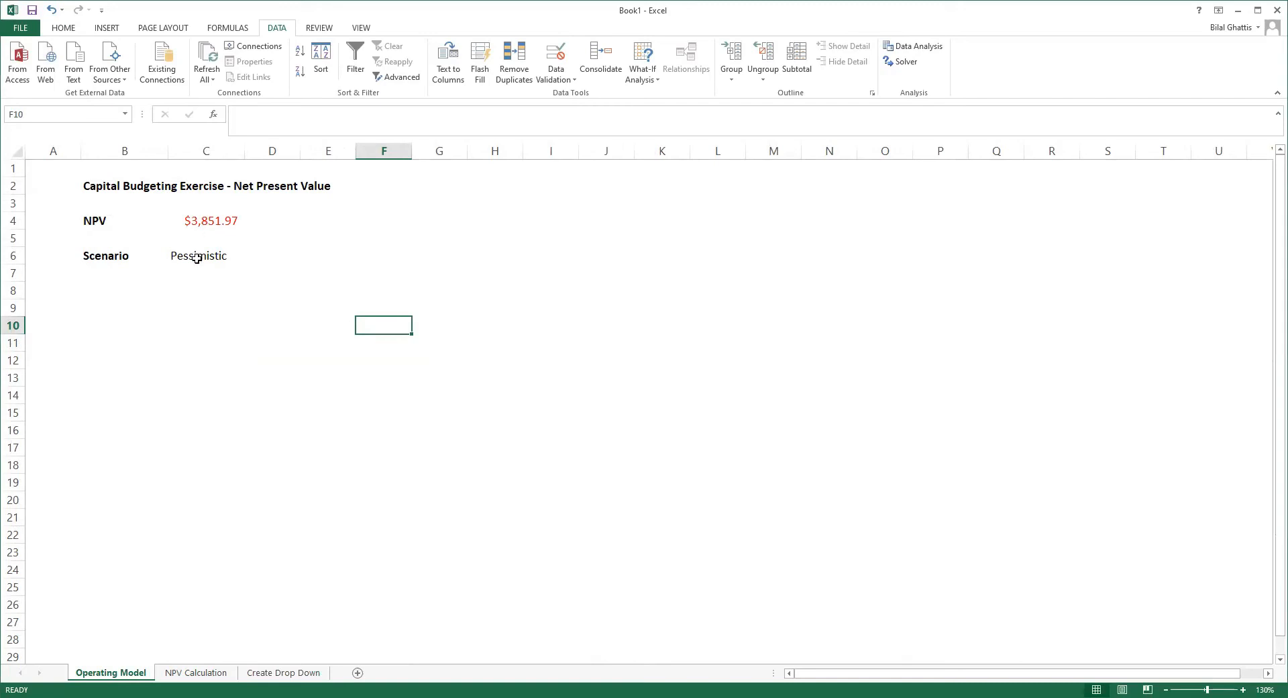
Step: Review the Base, Optimistic and Pessimistic choices in the scenario drop-down of cell C6, keeping Pessimistic selected
click(132, 267)
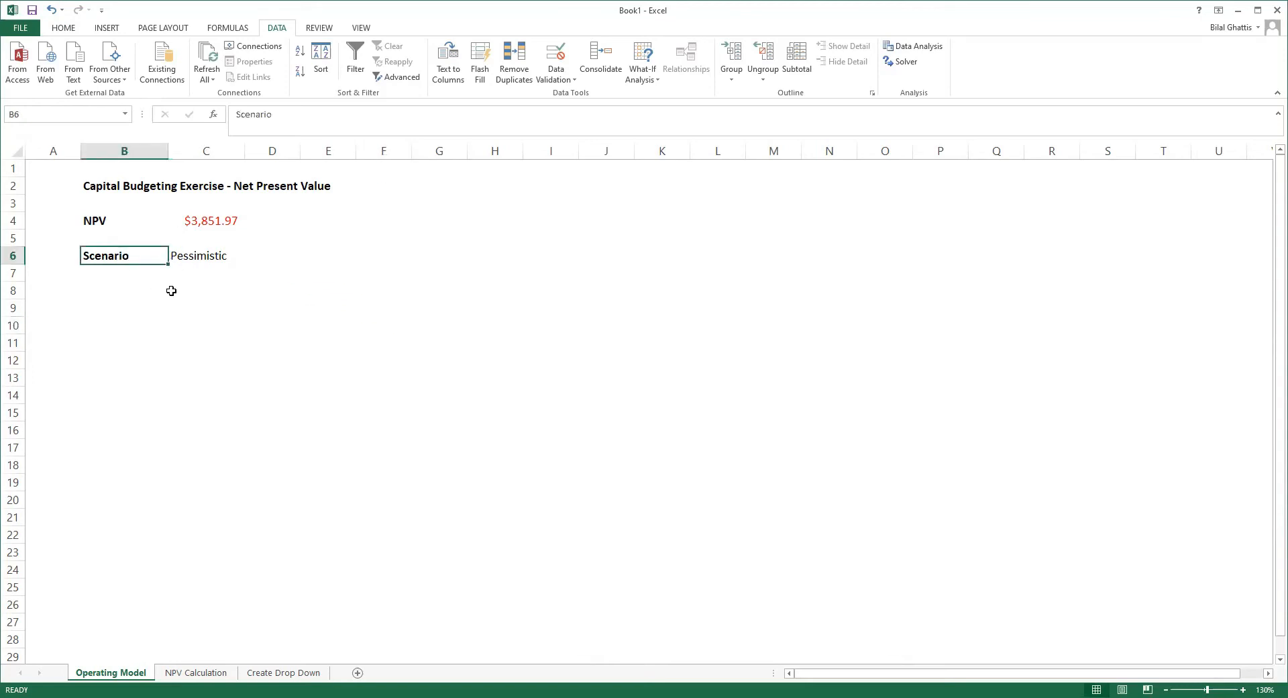
click(206, 254)
click(250, 257)
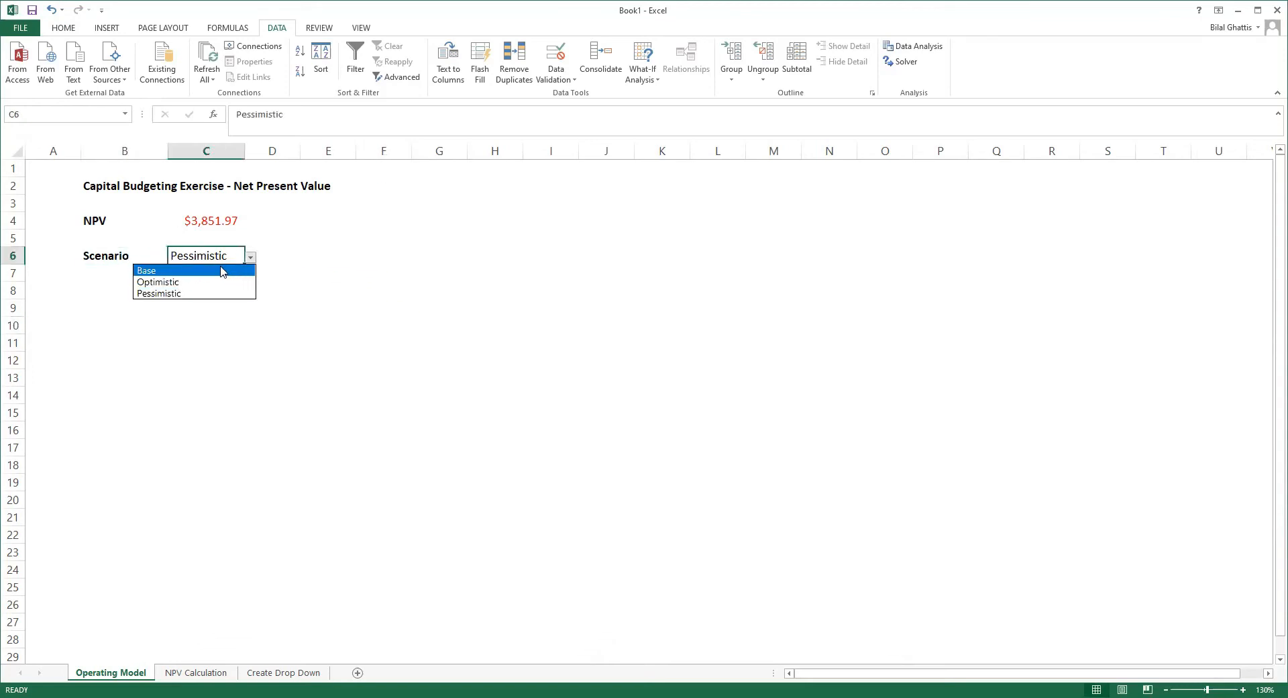
click(186, 295)
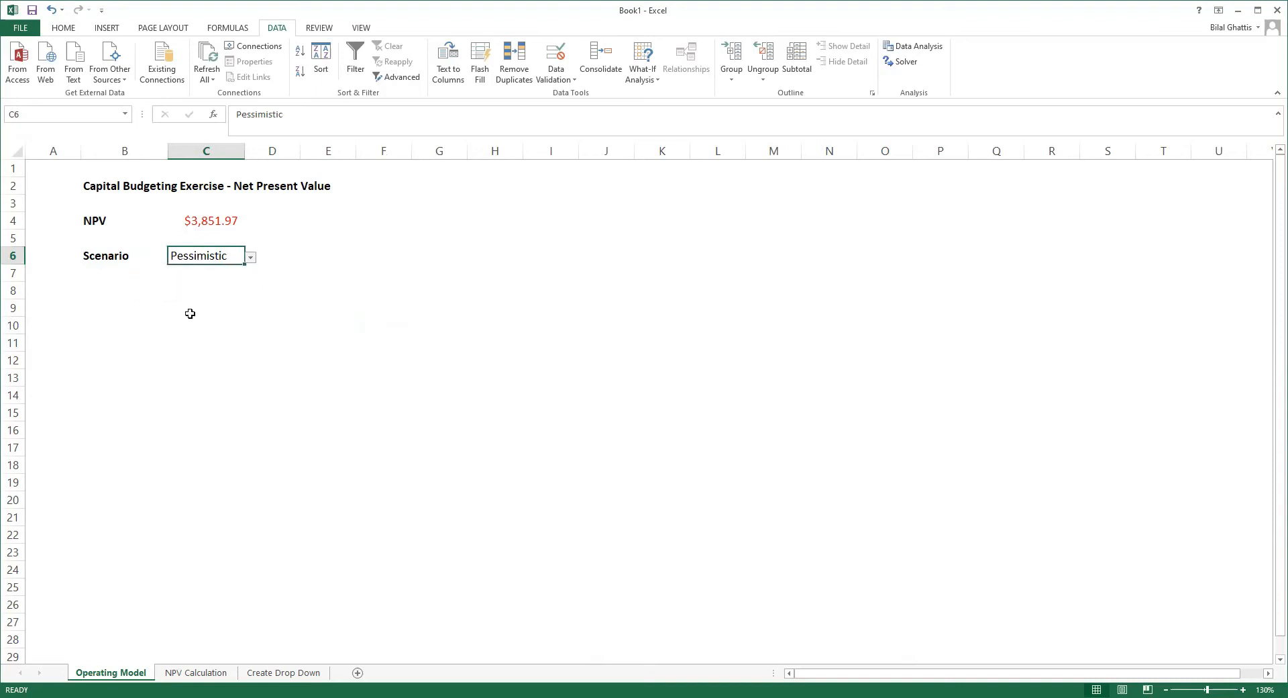
click(250, 257)
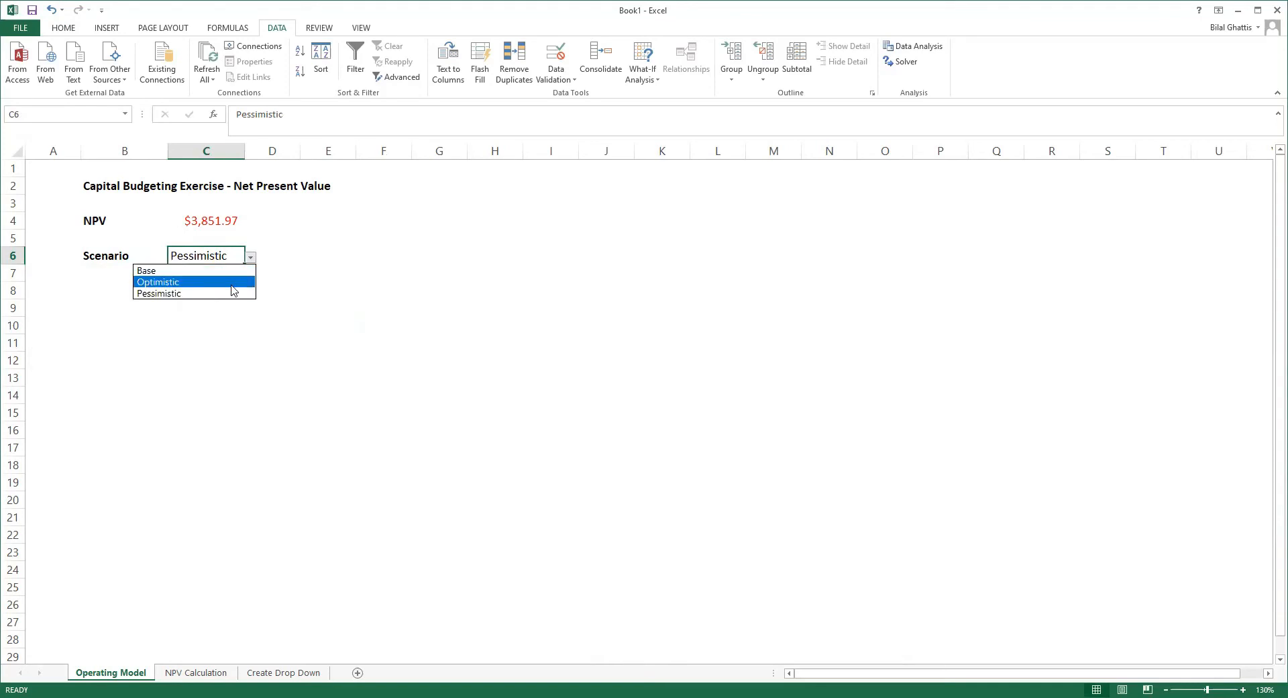
click(334, 275)
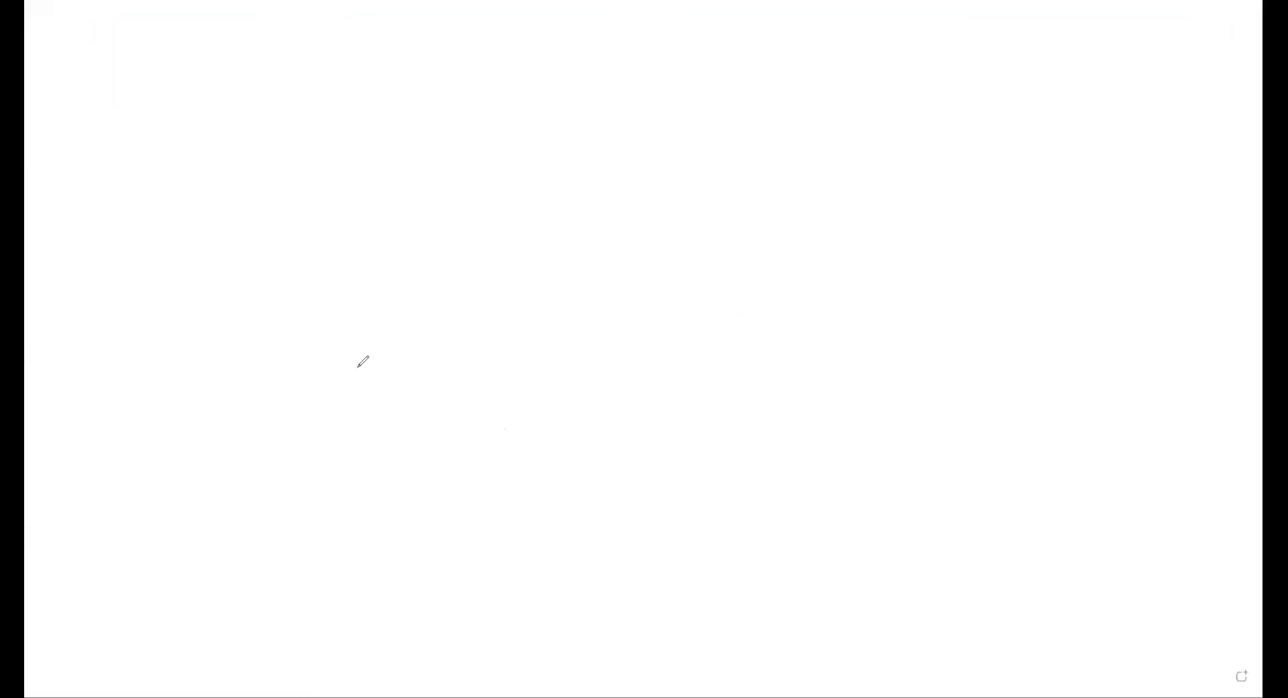
drag(352, 370, 538, 374)
drag(626, 370, 886, 371)
mouse_move(499, 395)
mouse_down()
mouse_move(514, 513)
mouse_move(654, 492)
mouse_up()
drag(593, 464, 600, 520)
drag(689, 465, 737, 438)
drag(377, 519, 891, 564)
mouse_move(831, 521)
mouse_down()
mouse_move(843, 475)
mouse_move(821, 454)
mouse_move(873, 458)
mouse_up()
mouse_move(968, 251)
mouse_down()
mouse_move(981, 361)
mouse_move(1009, 362)
mouse_up()
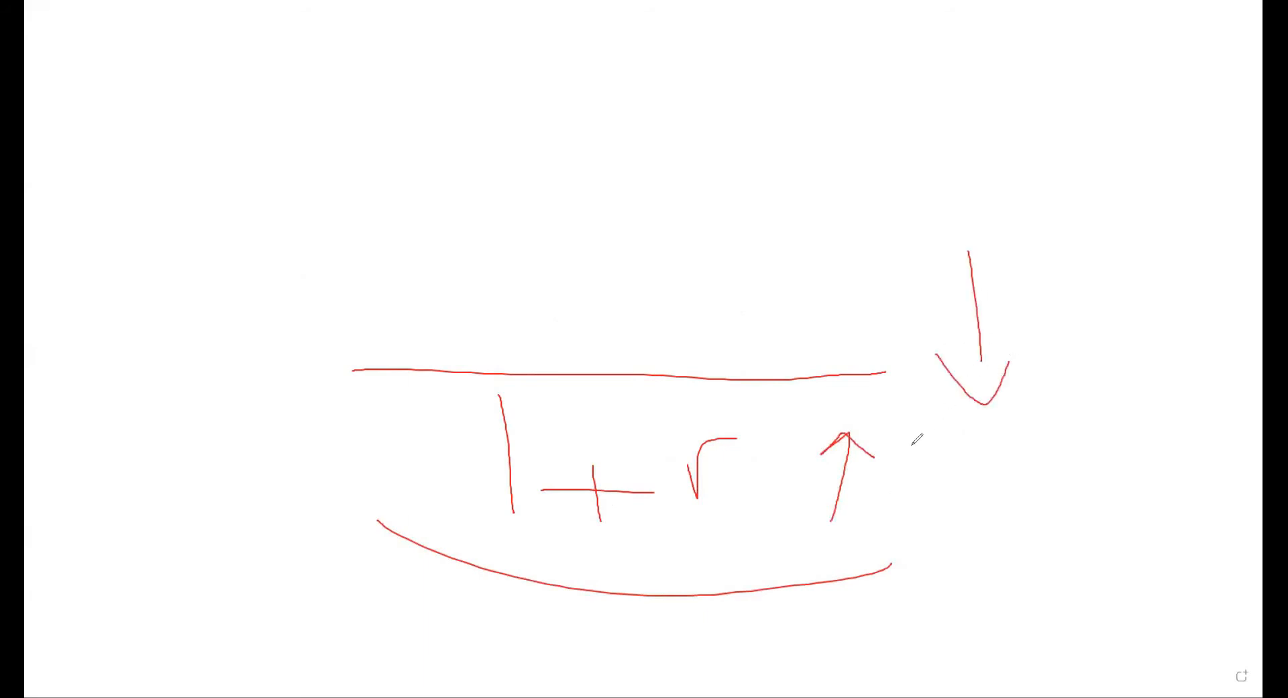
drag(457, 171, 466, 210)
mouse_move(418, 127)
mouse_down()
mouse_move(446, 149)
mouse_move(550, 166)
mouse_move(535, 188)
mouse_up()
mouse_move(607, 161)
mouse_down()
mouse_move(613, 176)
mouse_move(666, 141)
mouse_up()
mouse_move(670, 178)
mouse_down()
mouse_move(721, 88)
mouse_move(742, 117)
mouse_up()
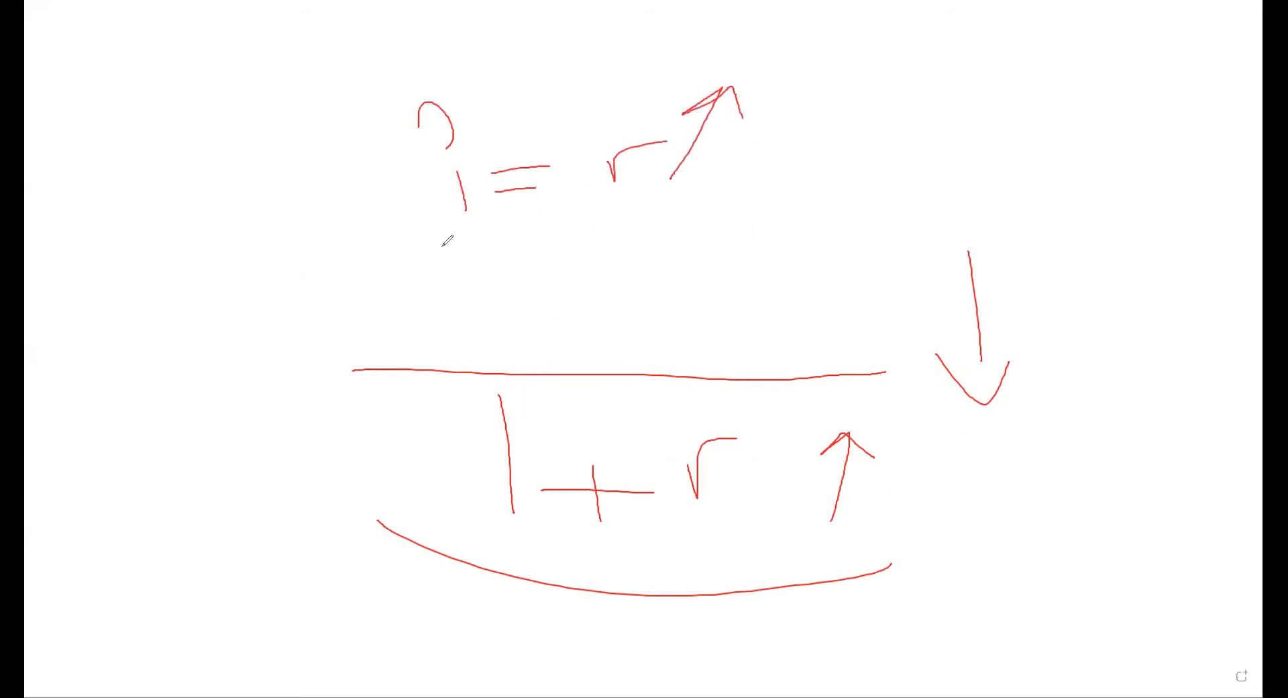
drag(471, 260, 499, 262)
mouse_move(548, 322)
mouse_down()
mouse_move(541, 289)
mouse_move(600, 272)
mouse_up()
drag(583, 281, 666, 234)
mouse_move(710, 192)
mouse_down()
mouse_move(710, 240)
mouse_move(740, 251)
mouse_up()
mouse_move(764, 441)
mouse_down()
mouse_move(757, 481)
mouse_move(774, 497)
mouse_up()
mouse_move(1009, 252)
mouse_down()
mouse_move(925, 218)
mouse_move(1090, 359)
mouse_up()
drag(1079, 263, 887, 218)
mouse_move(1211, 424)
mouse_down()
mouse_move(1177, 268)
mouse_move(1229, 258)
mouse_up()
mouse_move(1233, 173)
mouse_down()
mouse_move(1182, 188)
mouse_move(1241, 226)
mouse_up()
drag(1175, 134, 1260, 355)
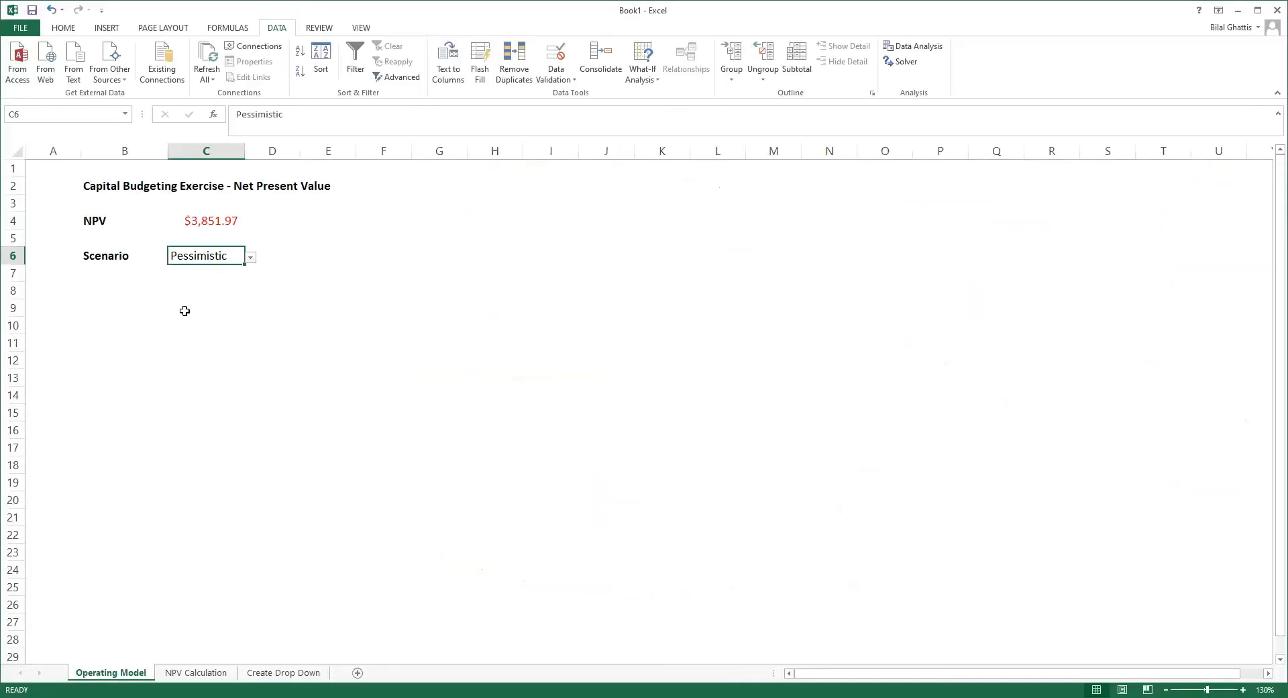
Step: Inspect the Cost of Capital formula in cell C14 of the NPV Calculation sheet without changing it
click(199, 673)
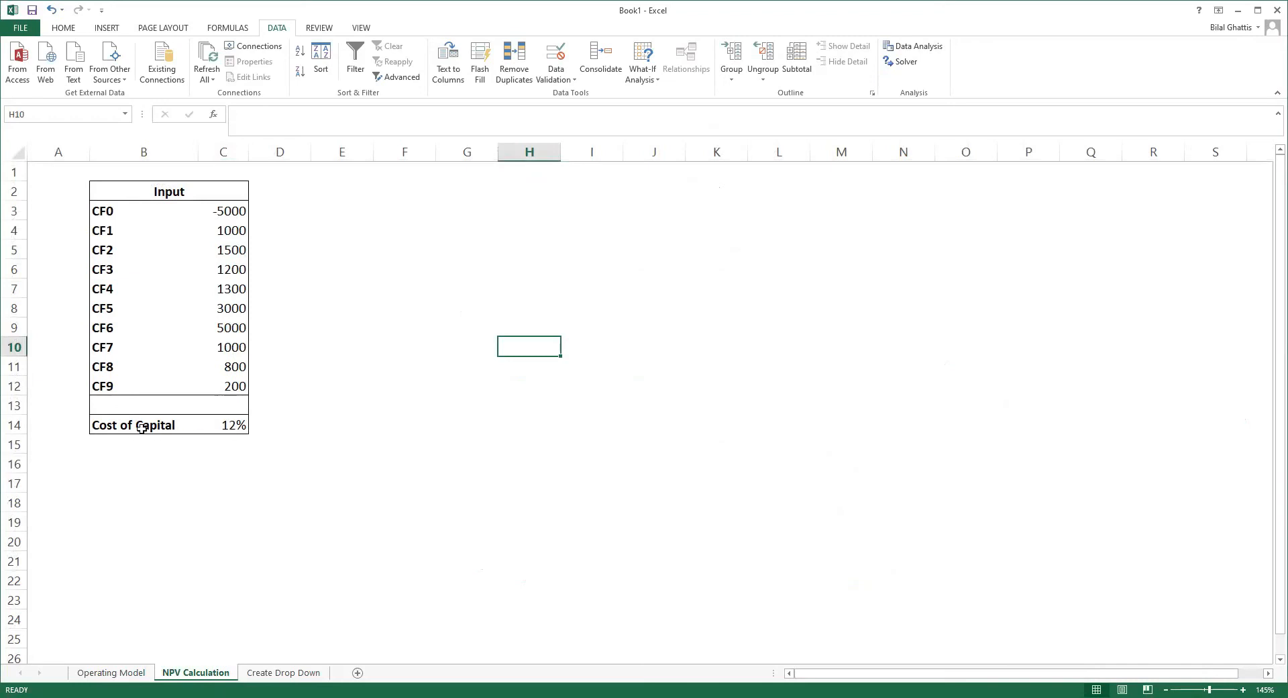
click(221, 424)
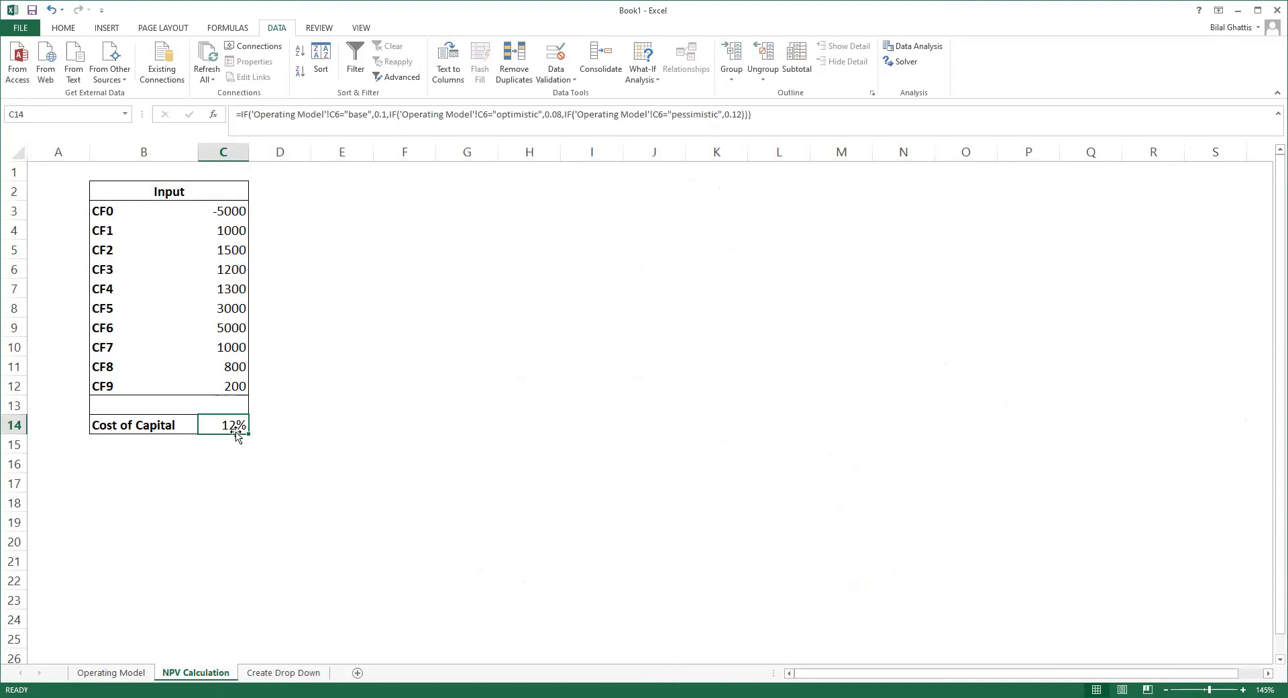
text(as)
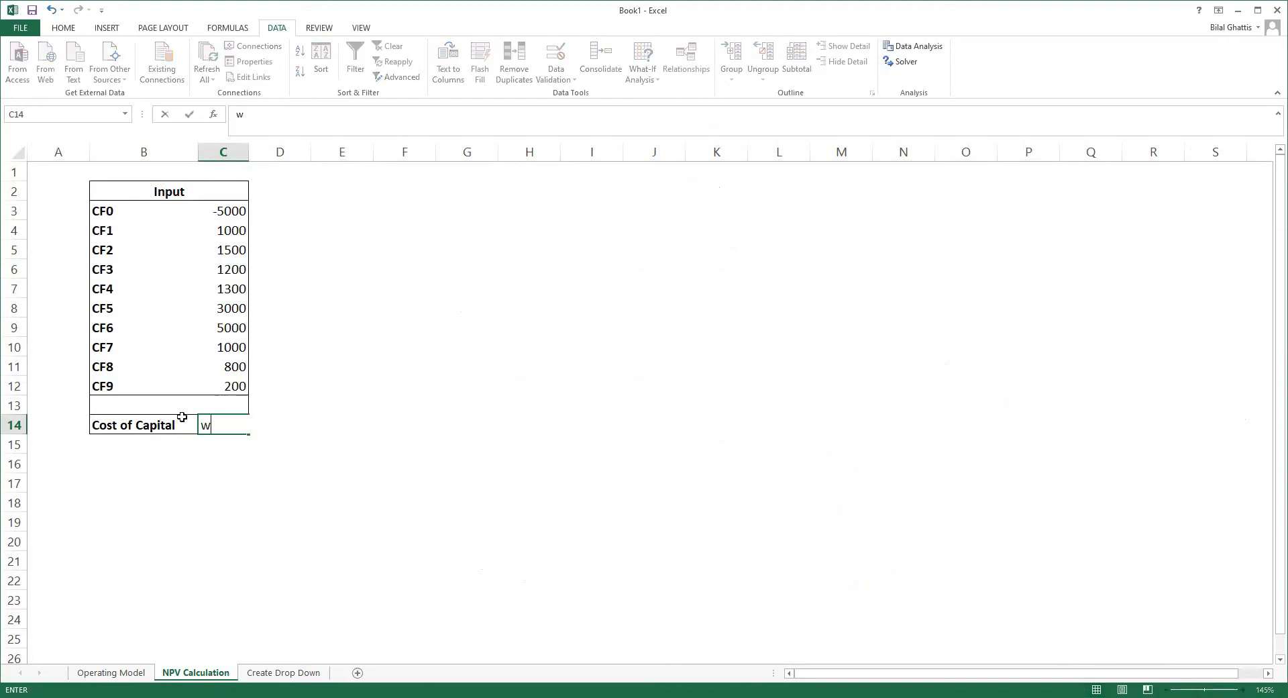
key(Escape)
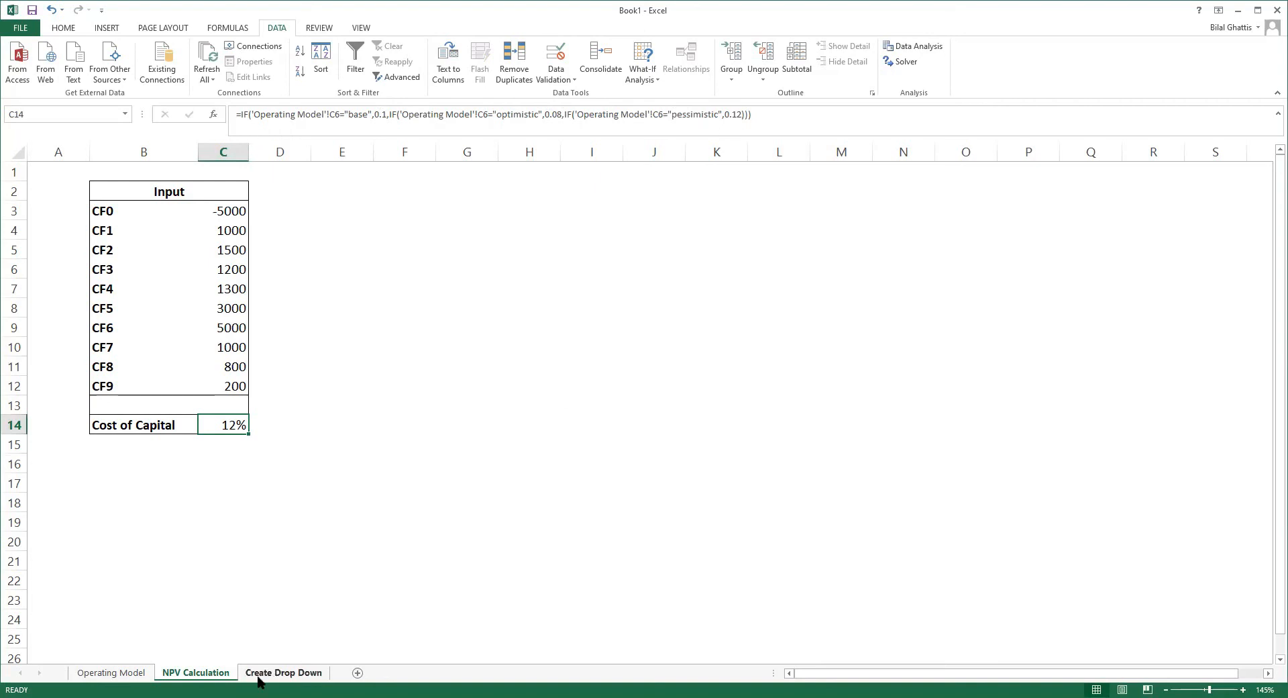
Step: Return to the Operating Model sheet and set the scenario in cell C6 to Base
click(128, 679)
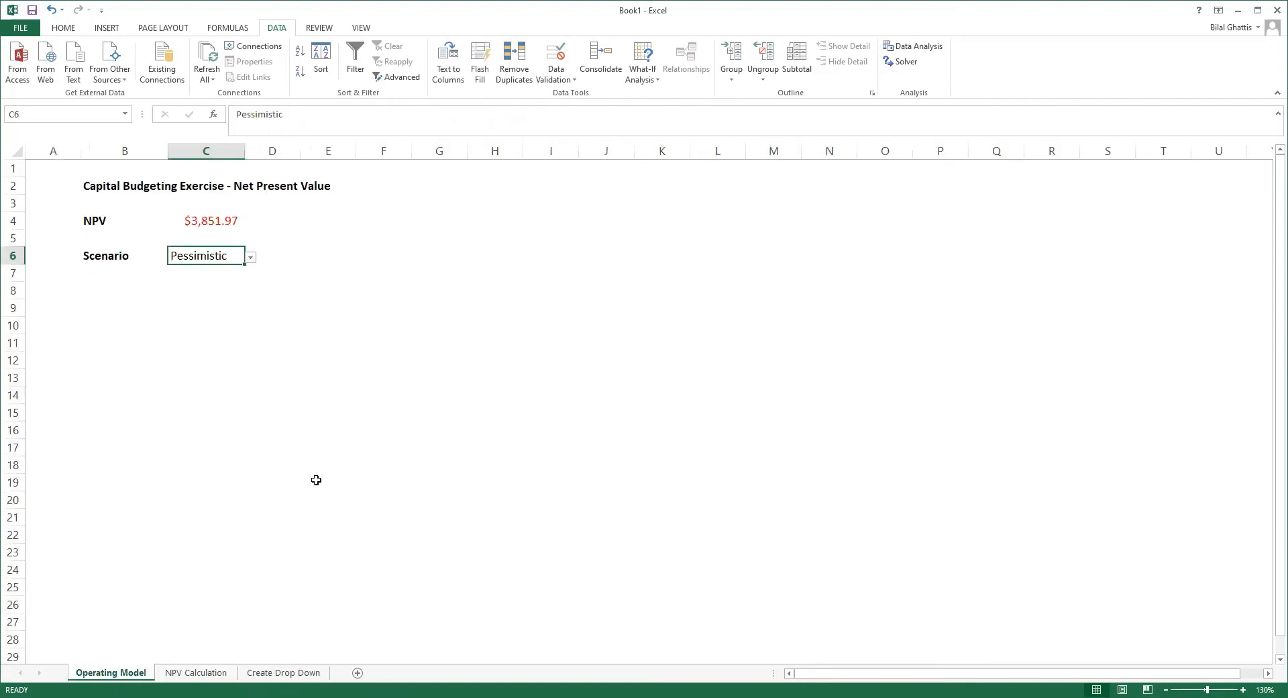
click(307, 303)
click(209, 257)
click(259, 258)
click(242, 259)
click(250, 258)
click(247, 270)
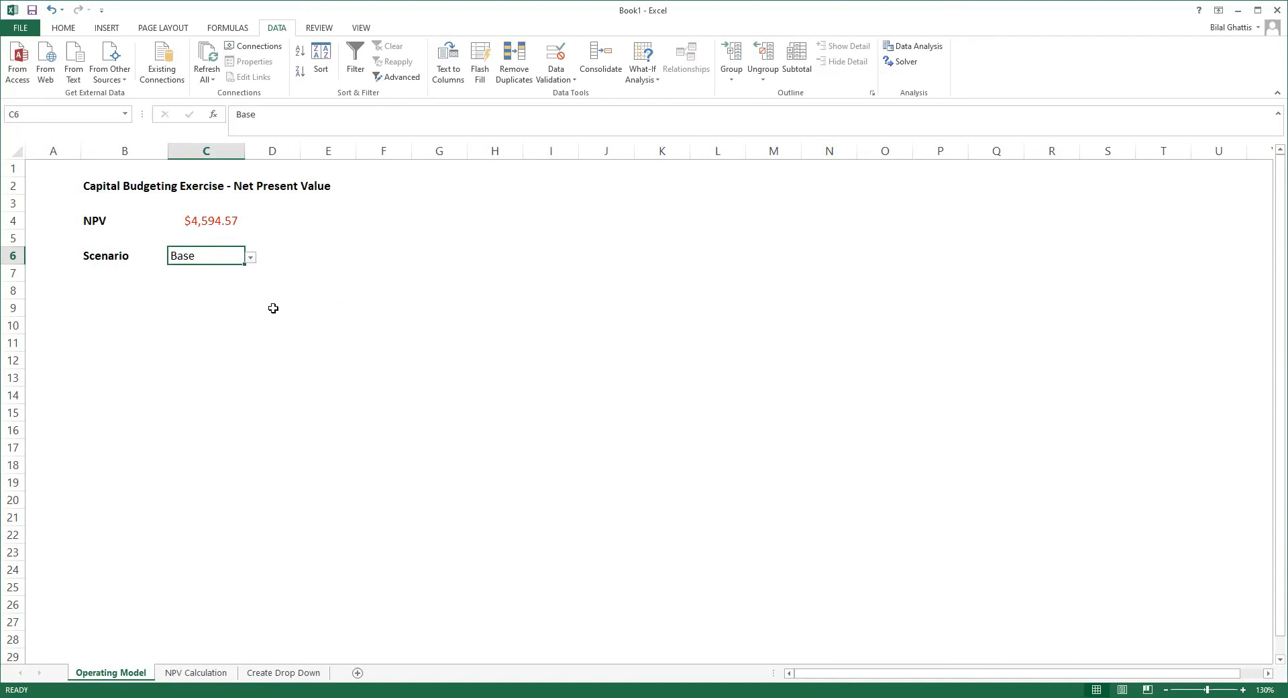
Step: Switch the scenario in C6 to Optimistic, back to Base and finally to Pessimistic to compare the NPV
click(250, 259)
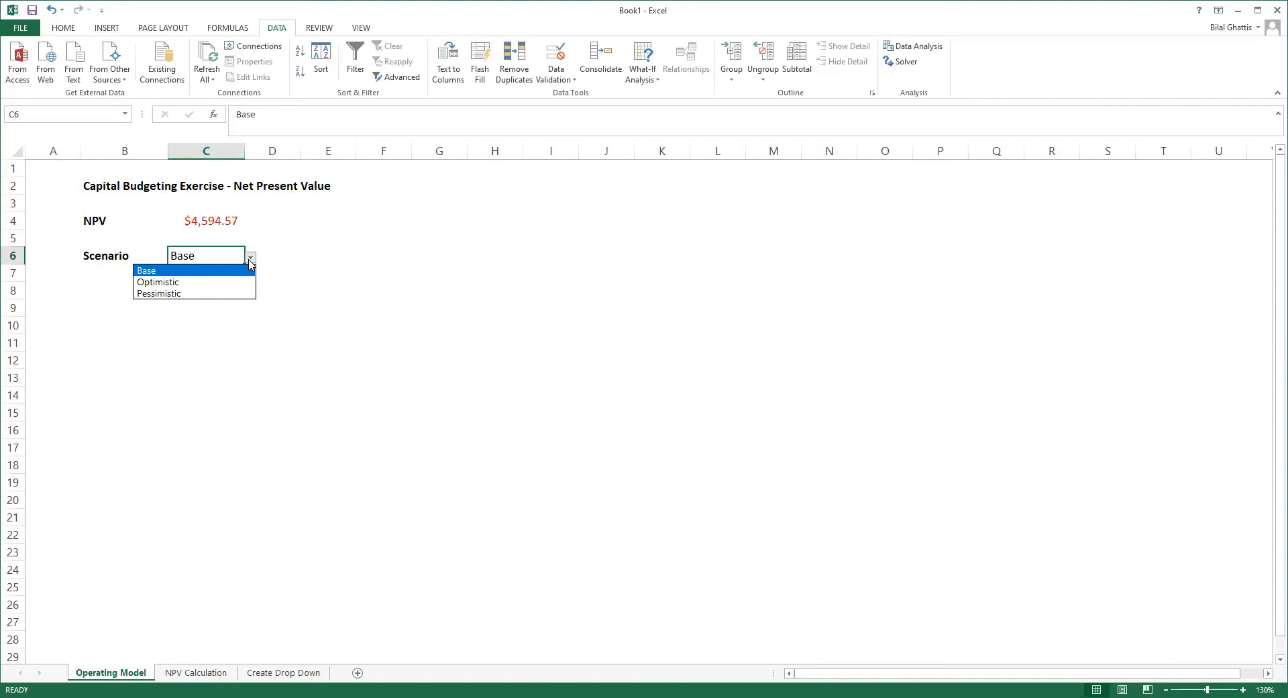
click(242, 282)
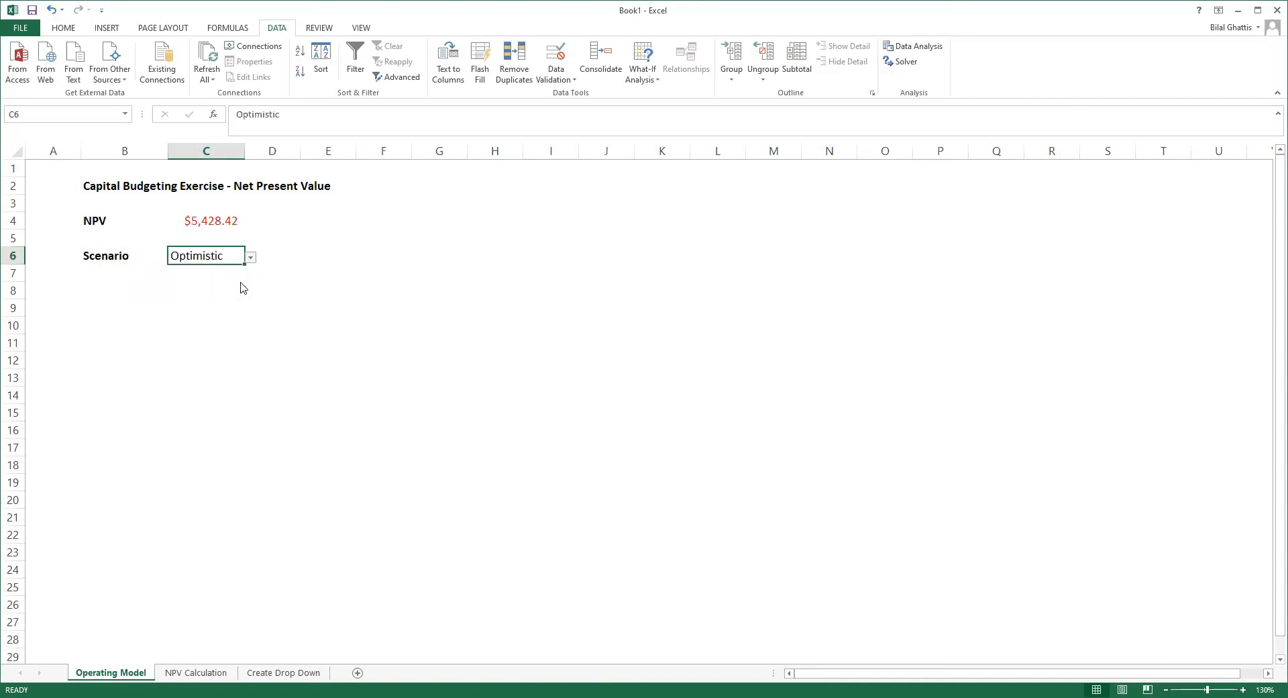
click(250, 259)
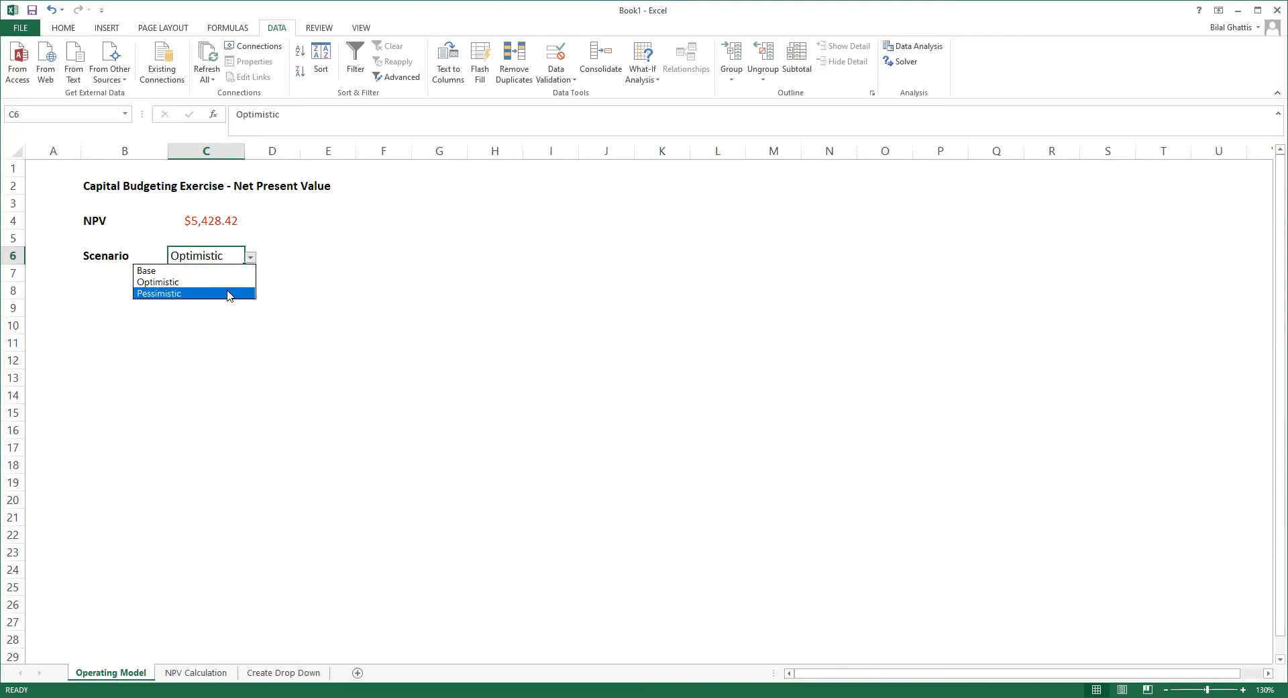
click(236, 270)
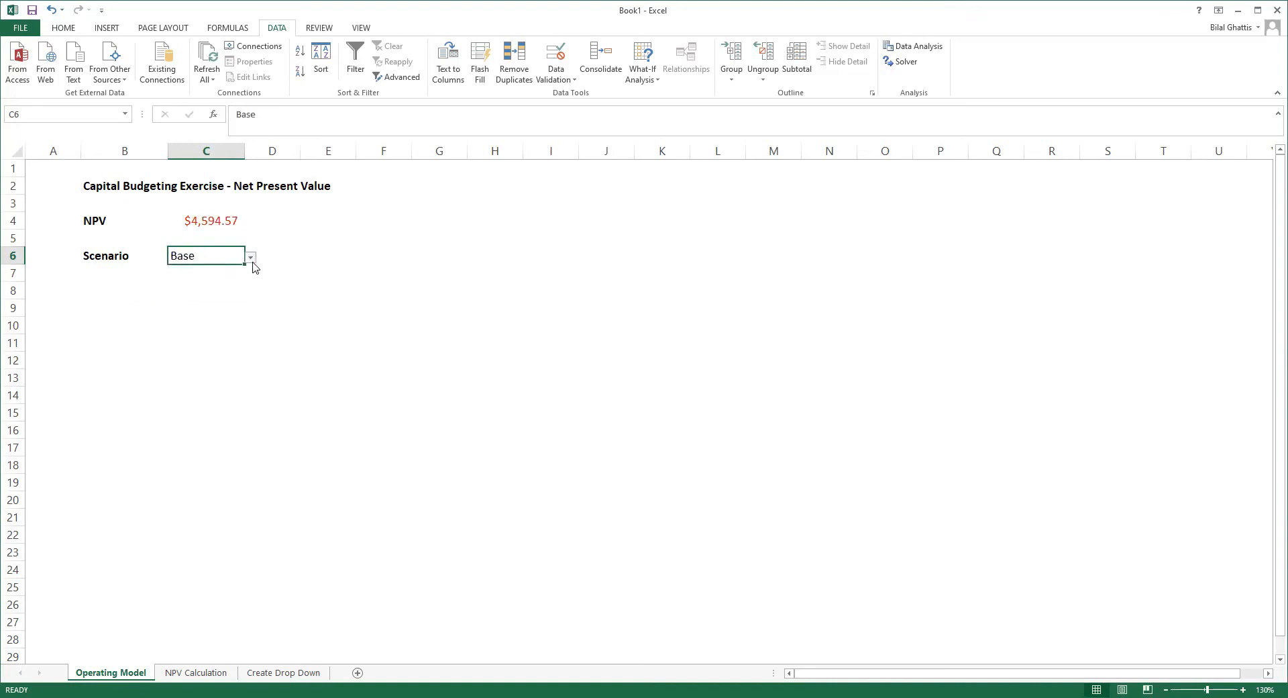
click(250, 258)
click(221, 291)
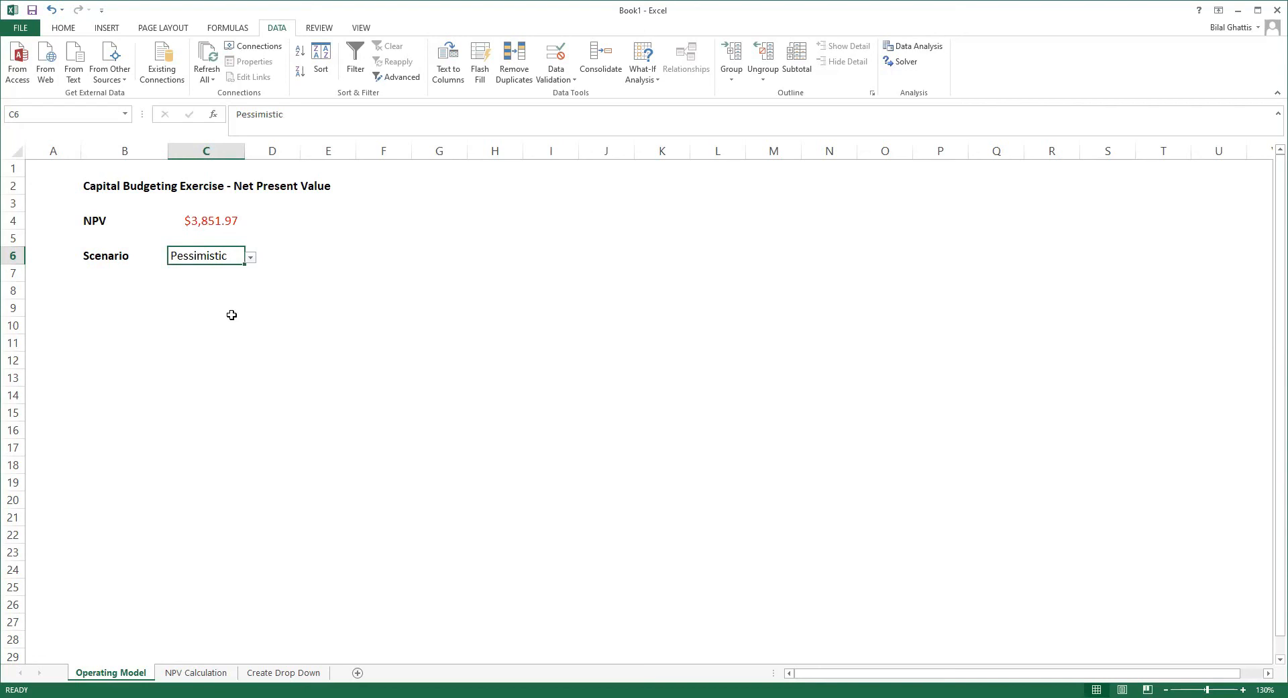
click(231, 314)
drag(284, 252, 67, 260)
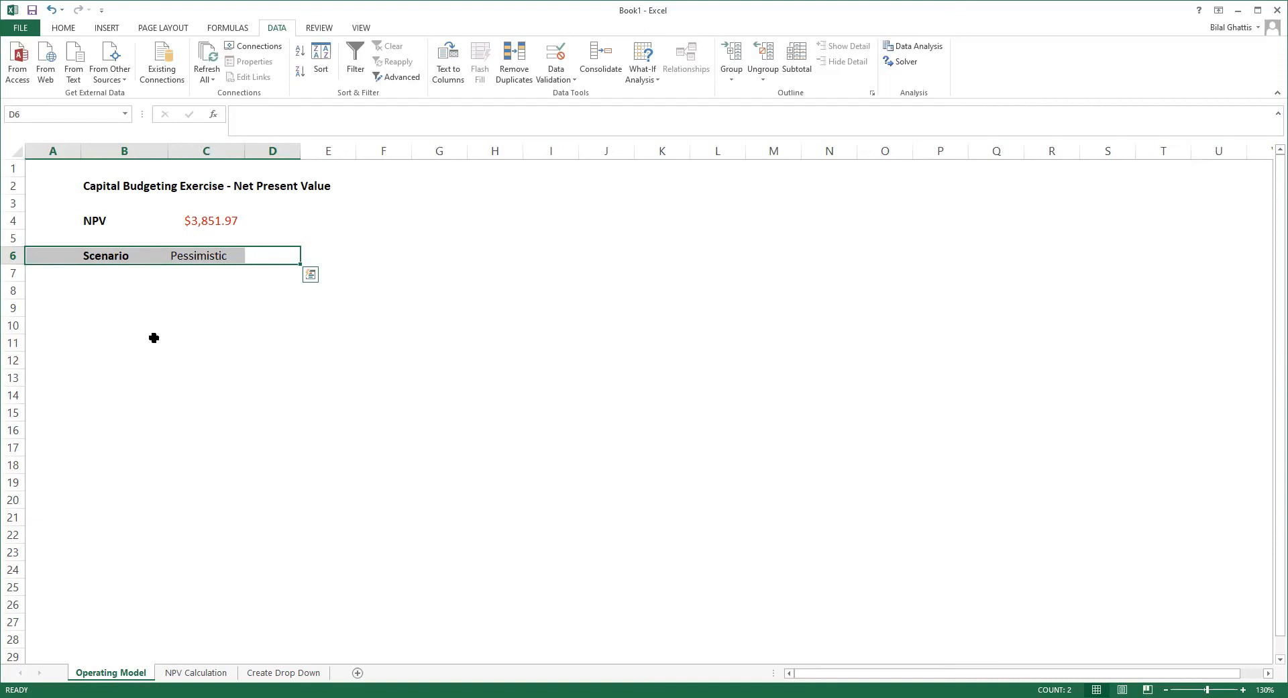
click(602, 287)
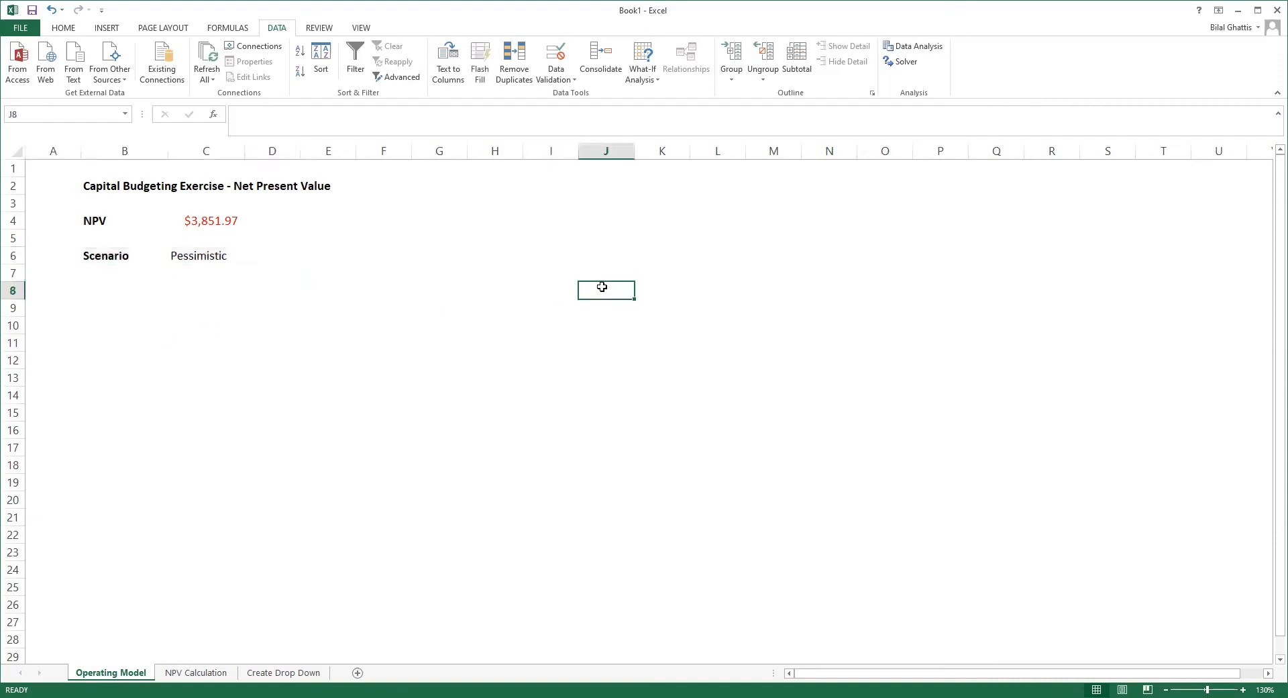